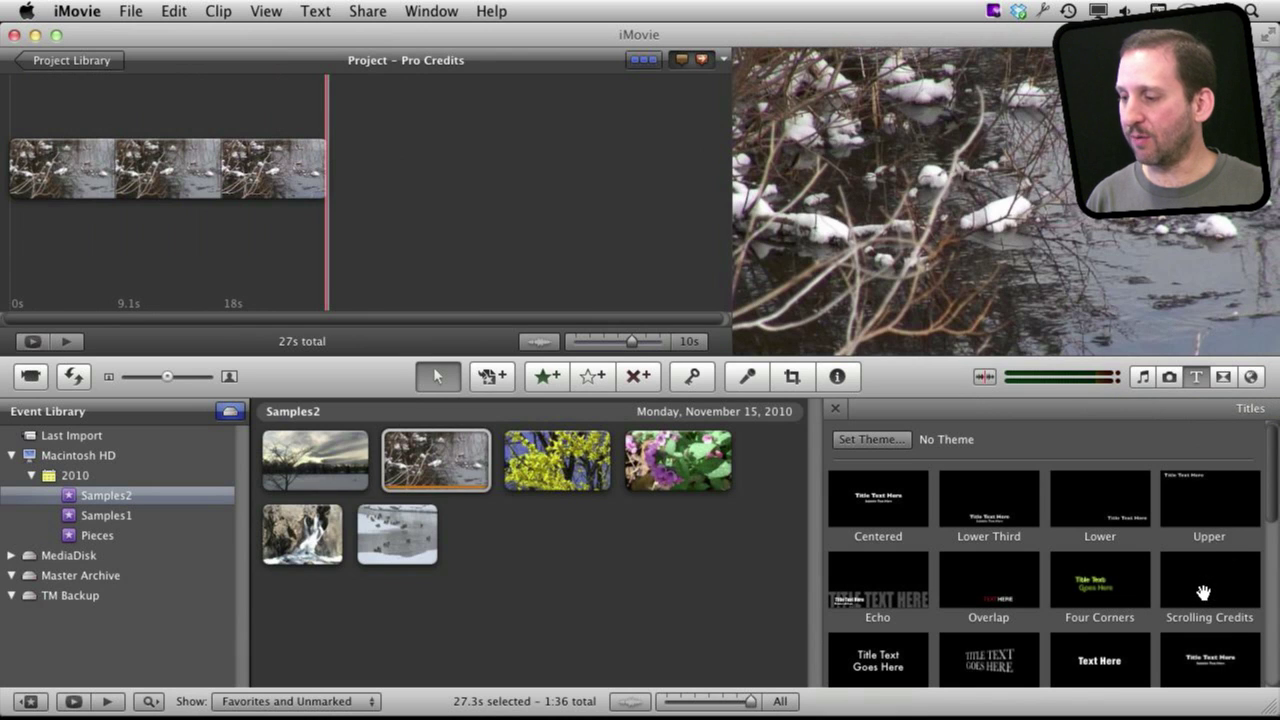
# Add a Scrolling Credits title with a Black background to the end of the Pro Credits project.
pyautogui.moveTo(1203, 591); pyautogui.dragTo(394, 187)
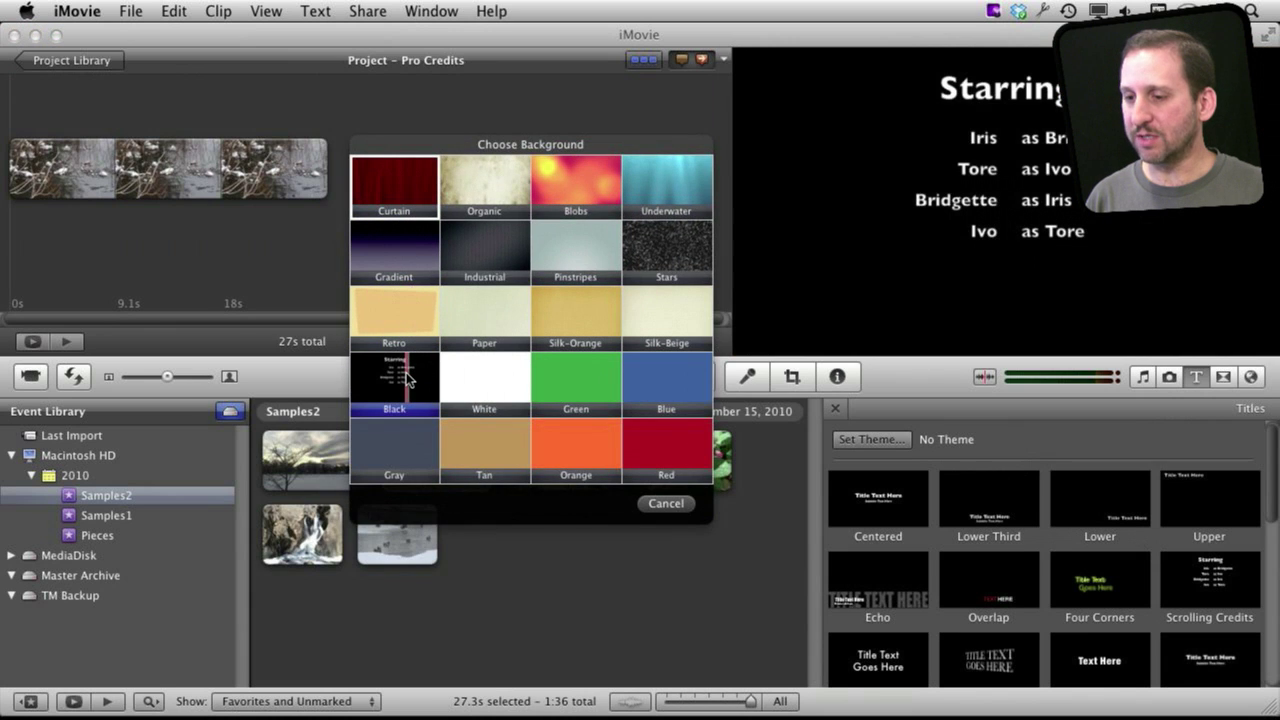
pyautogui.click(406, 372)
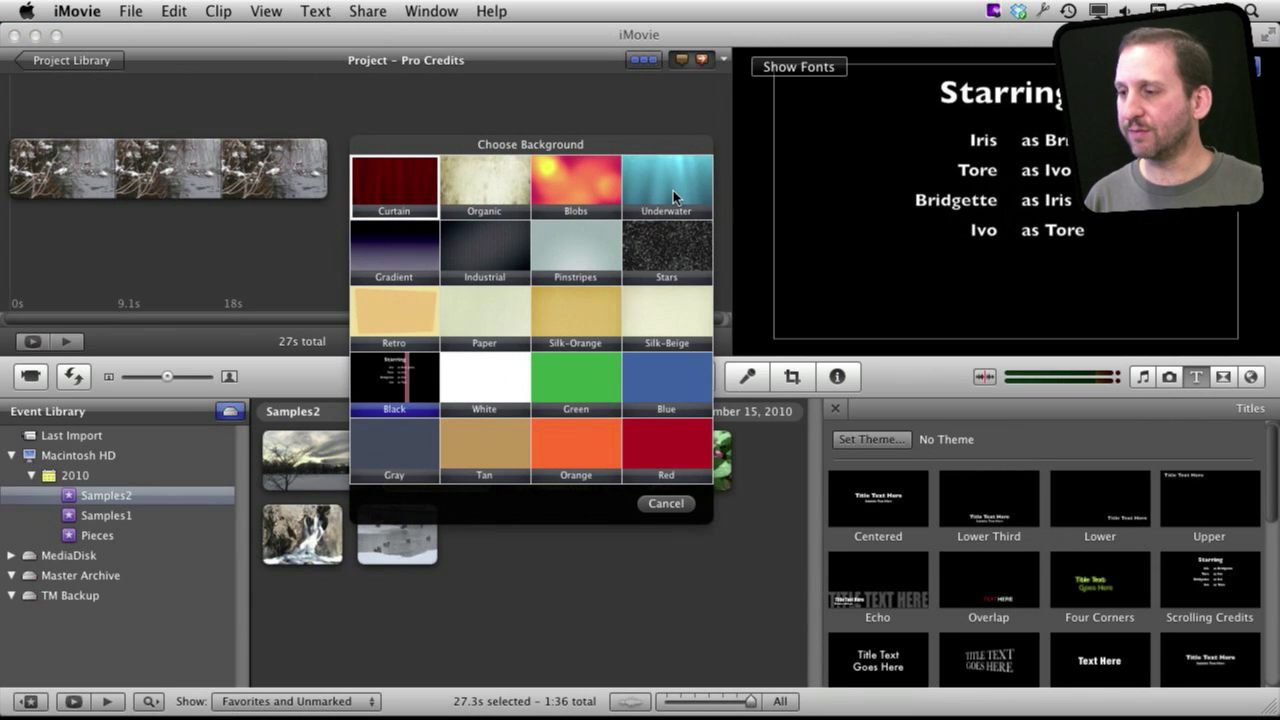
pyautogui.click(970, 95)
# Delete the Starring heading, paste two more copies of the cast lines, then play the credits.
pyautogui.moveTo(932, 95); pyautogui.dragTo(903, 120)
pyautogui.press('BackSpace')
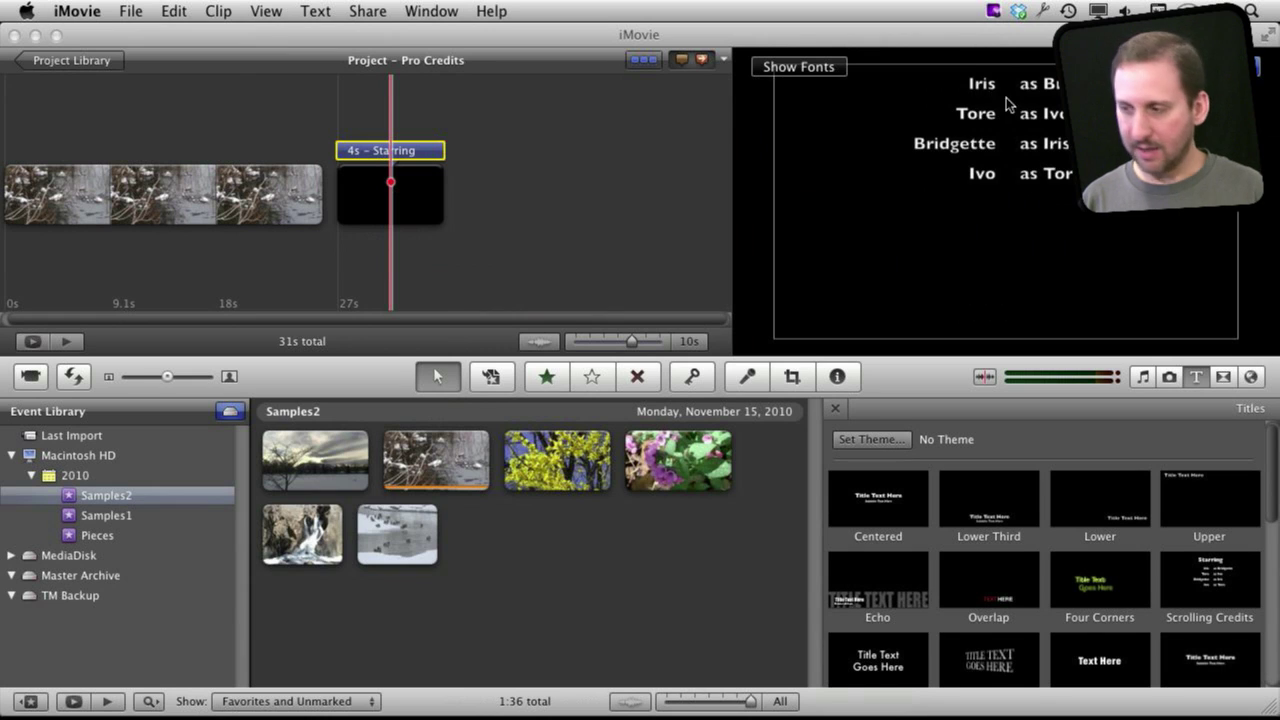
pyautogui.press('super+a')
pyautogui.press('super+c')
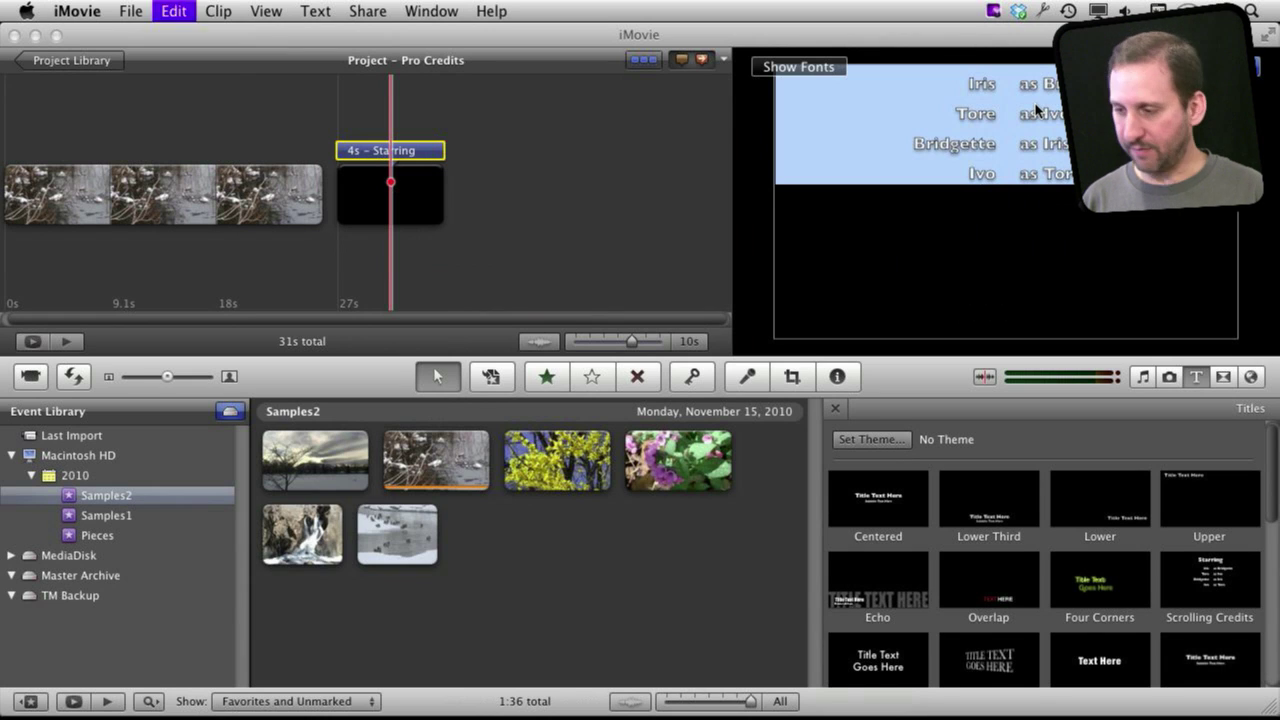
pyautogui.press('super+v')
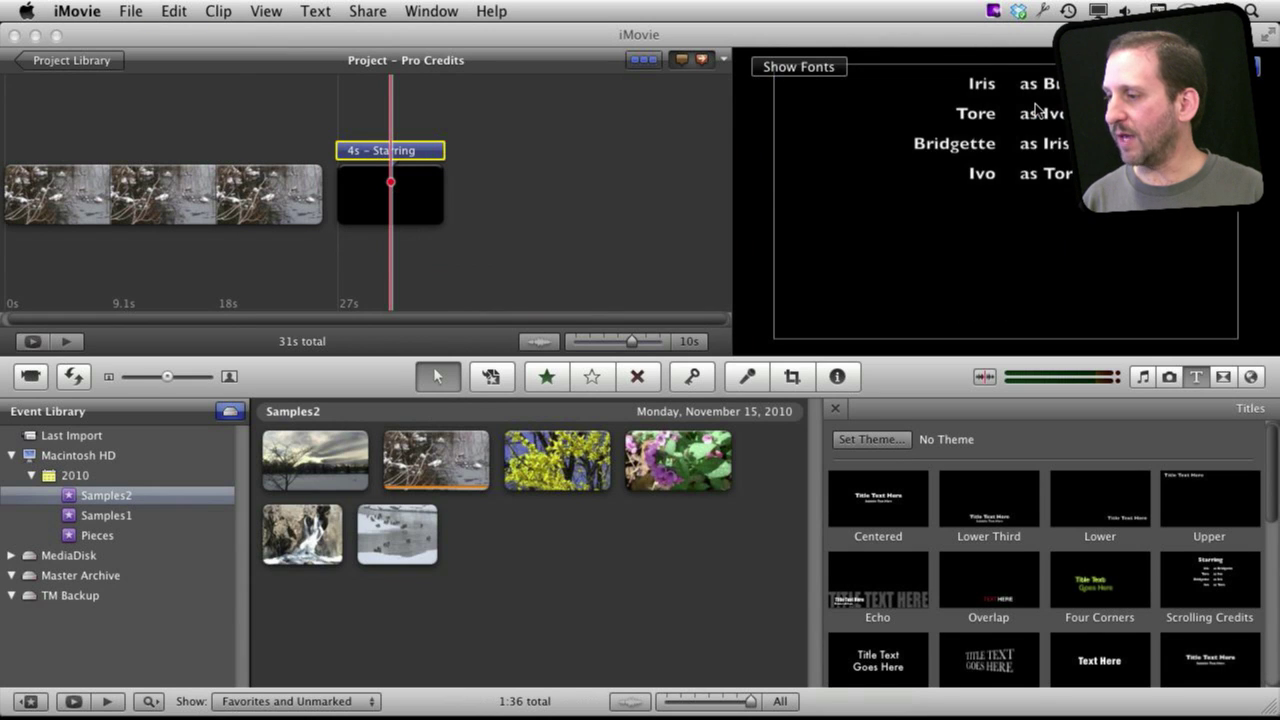
pyautogui.press('super+v')
pyautogui.press('super+v')
pyautogui.press('super+v')
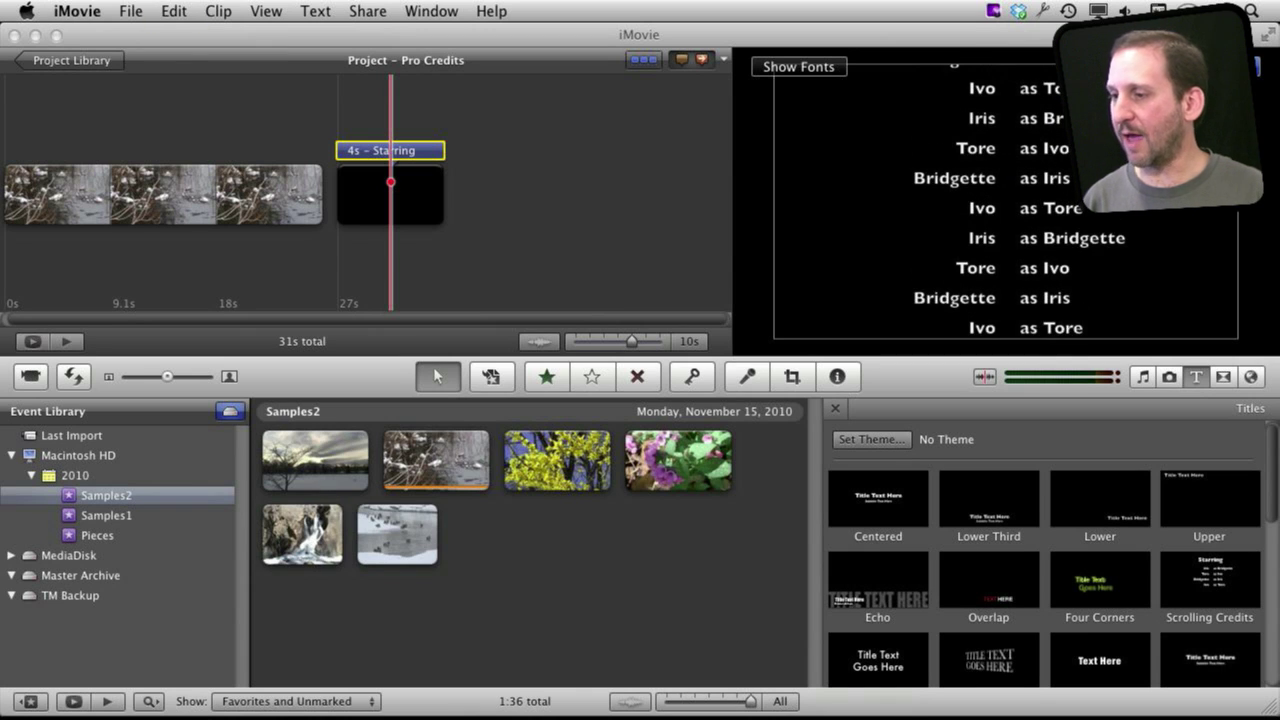
pyautogui.press('Escape')
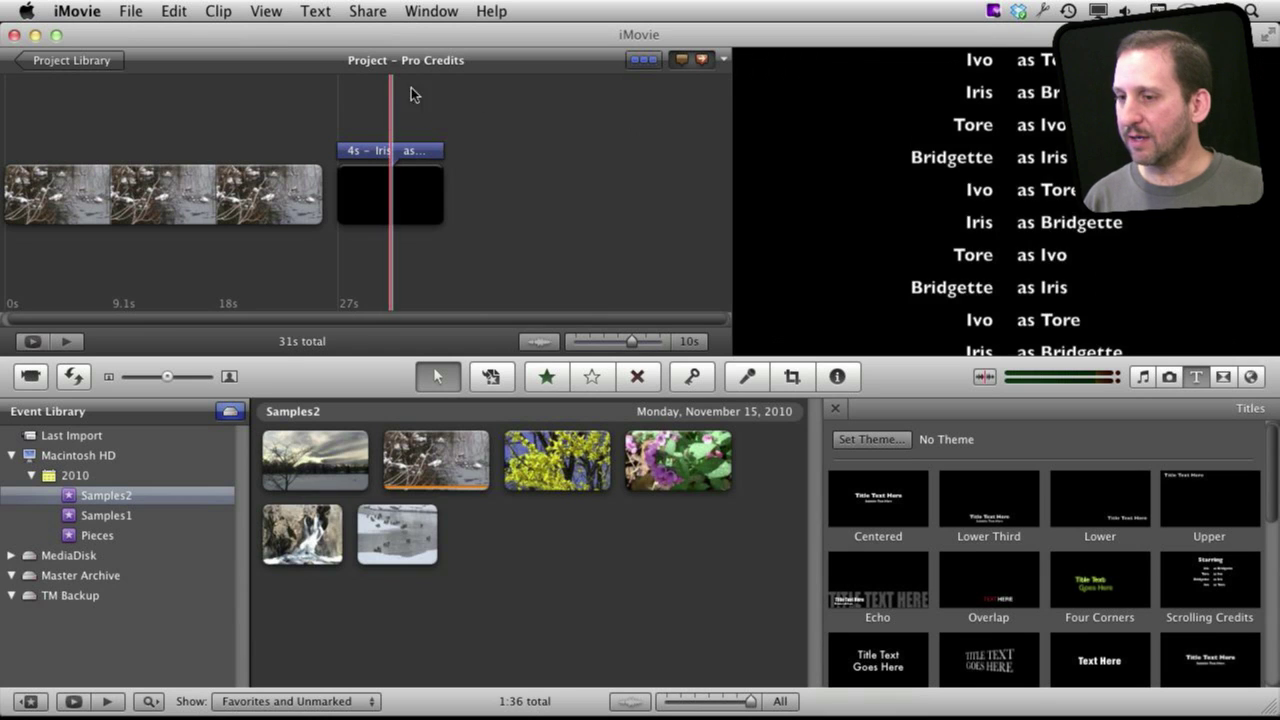
pyautogui.press('space')
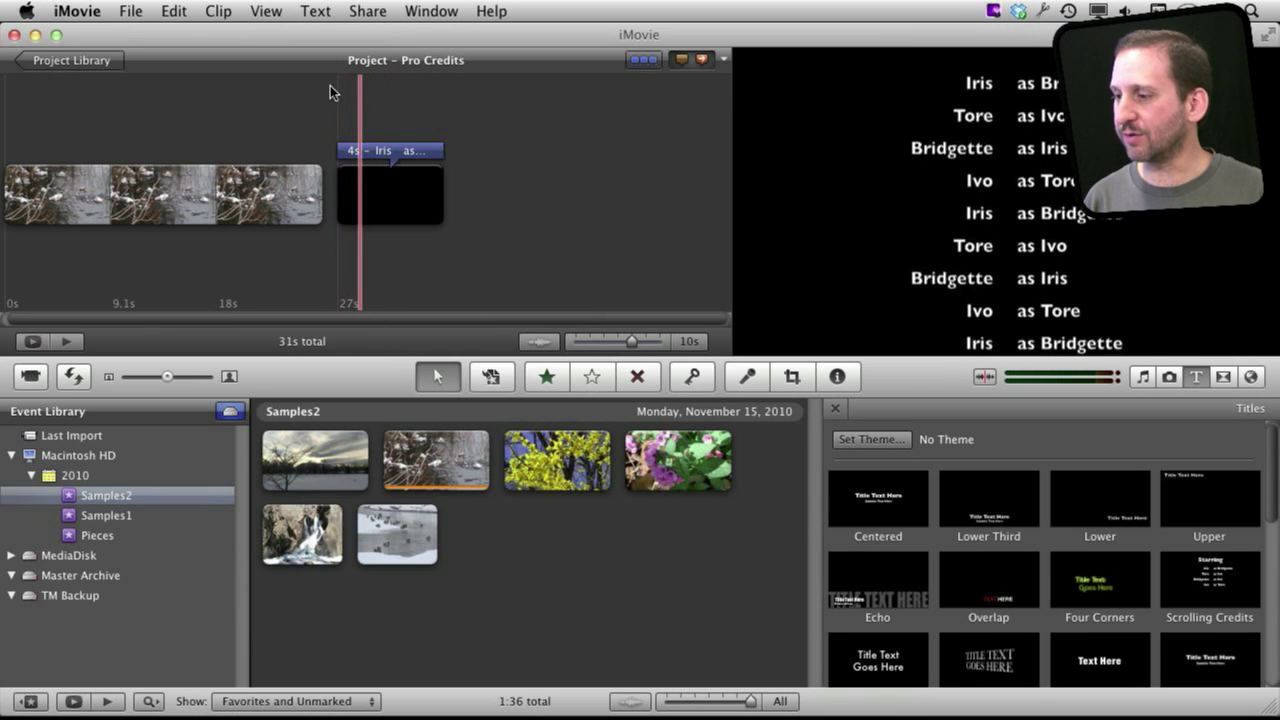
# Set the credits title duration to 60 seconds and play it back.
pyautogui.click(412, 197)
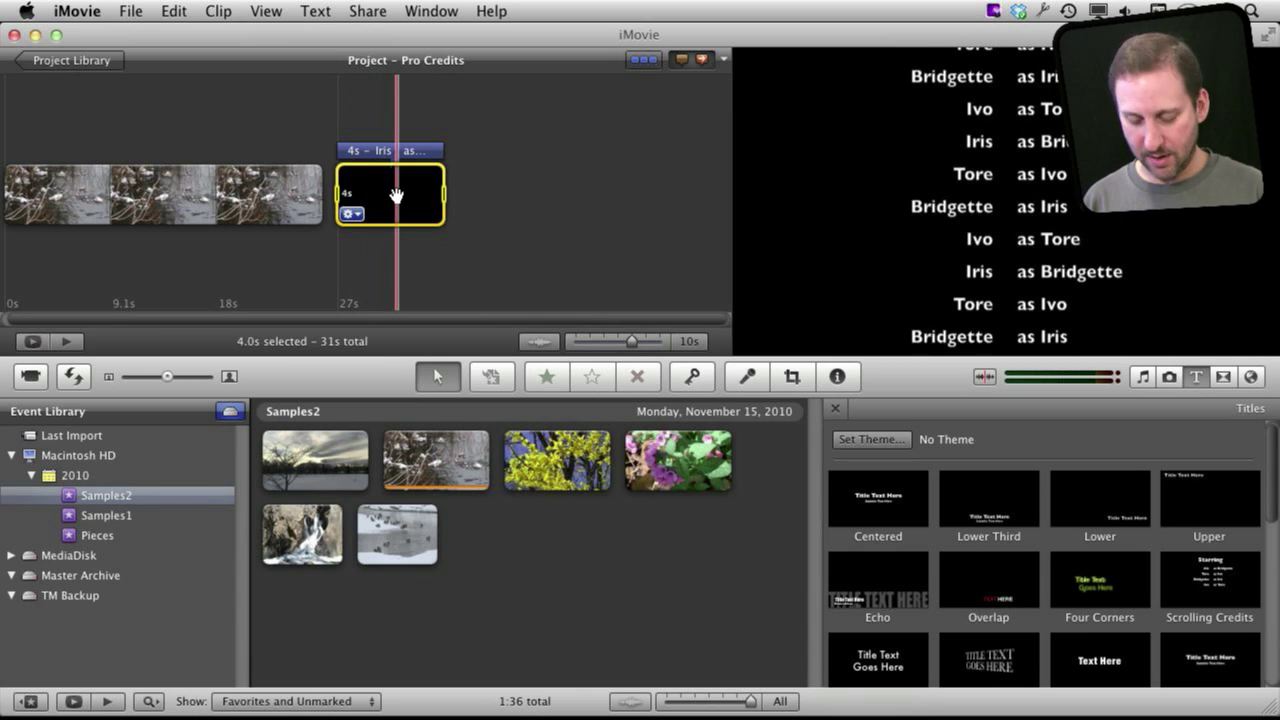
pyautogui.doubleClick(396, 194)
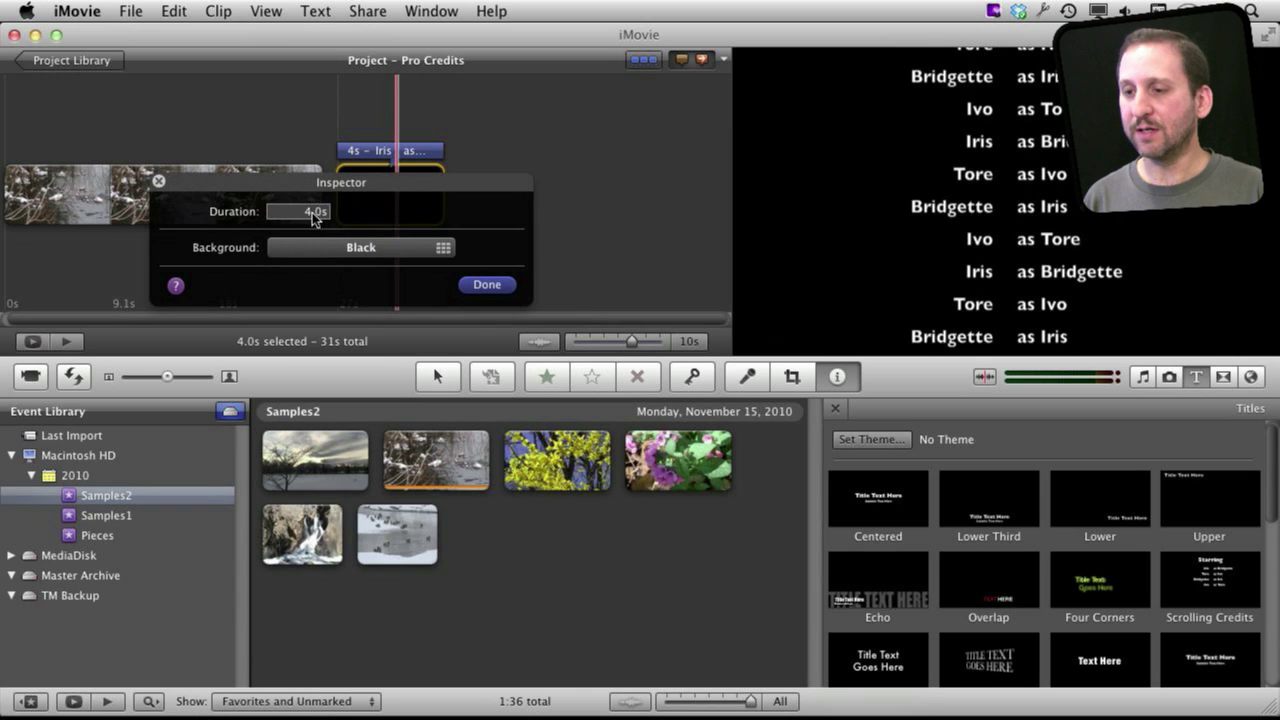
pyautogui.click(312, 212)
pyautogui.write('60')
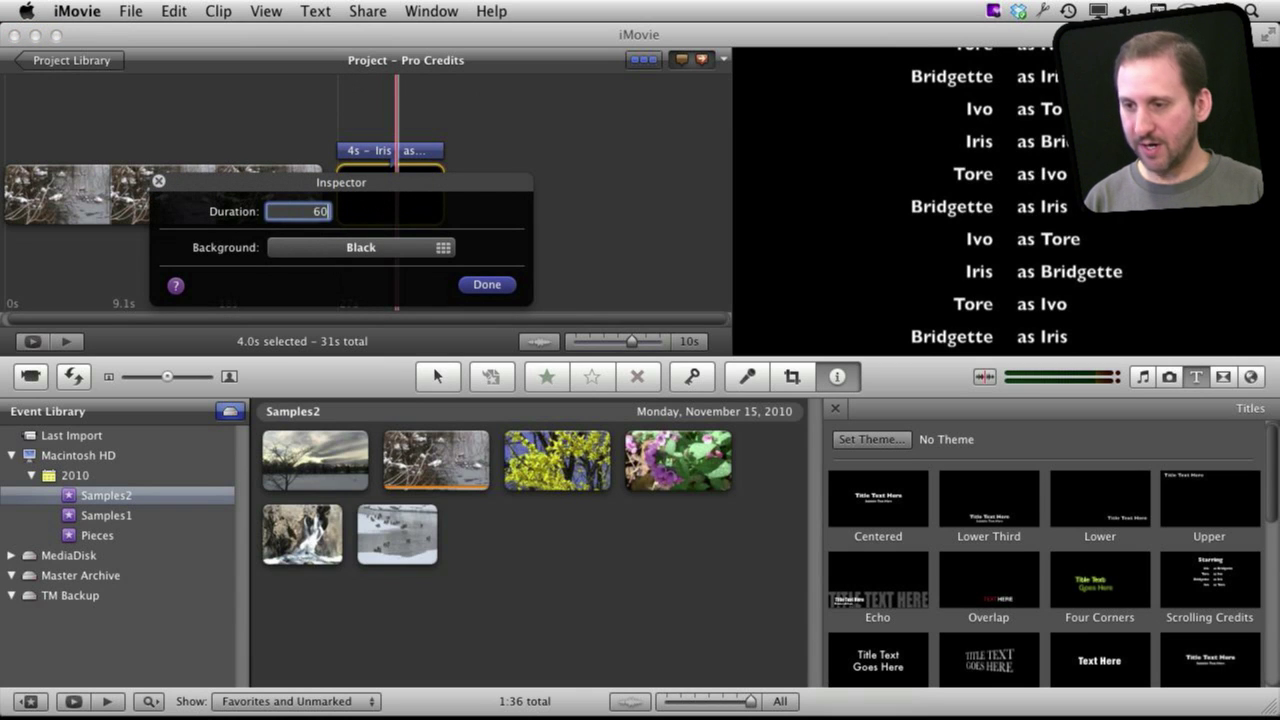
pyautogui.press('Return')
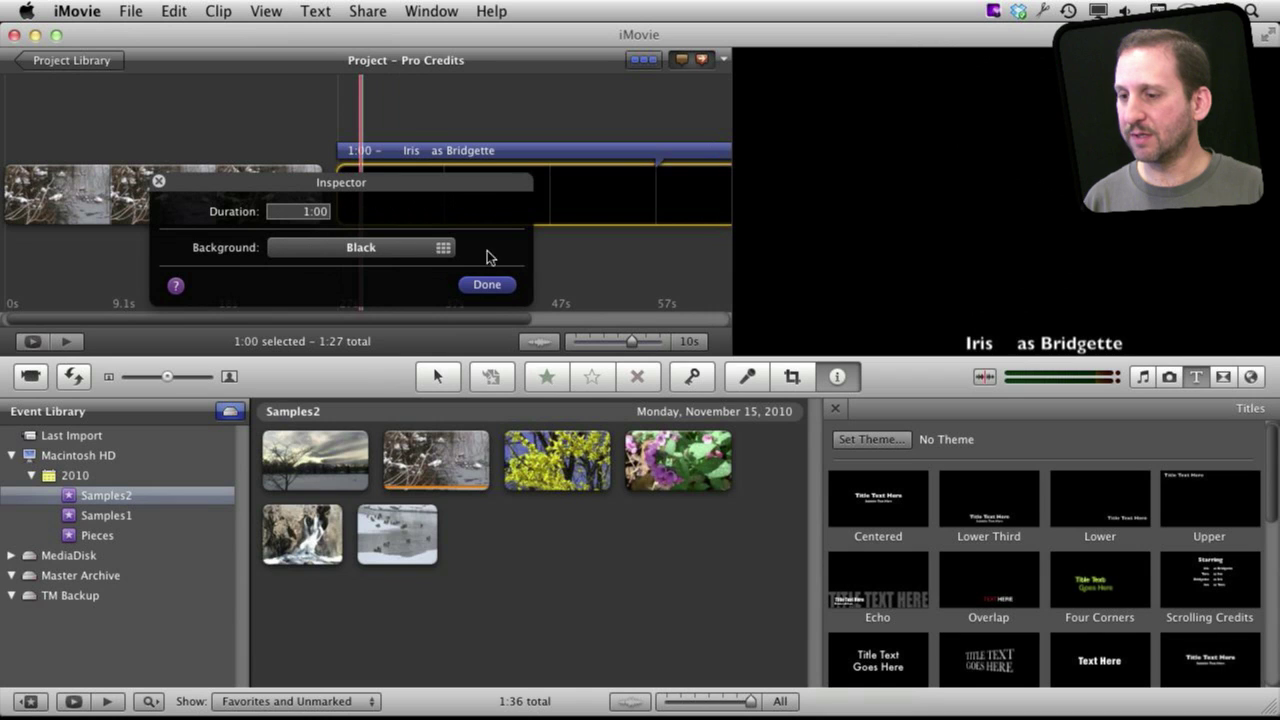
pyautogui.click(490, 290)
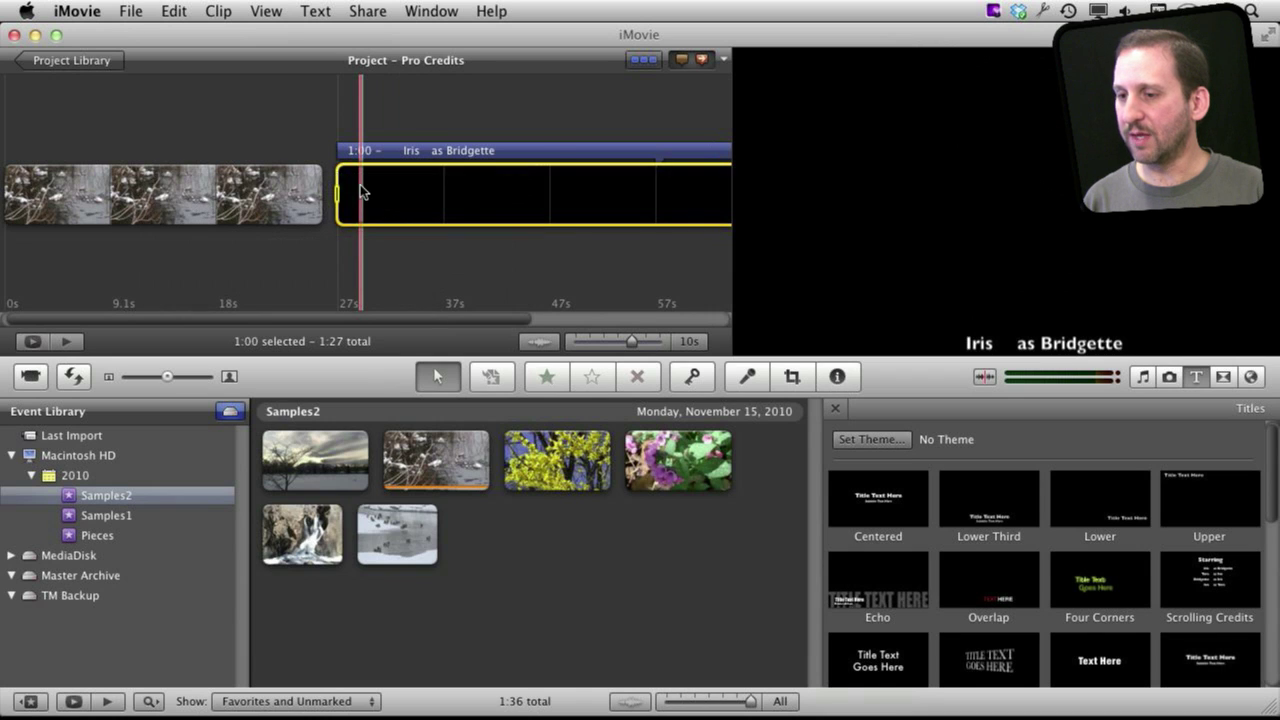
pyautogui.press('space')
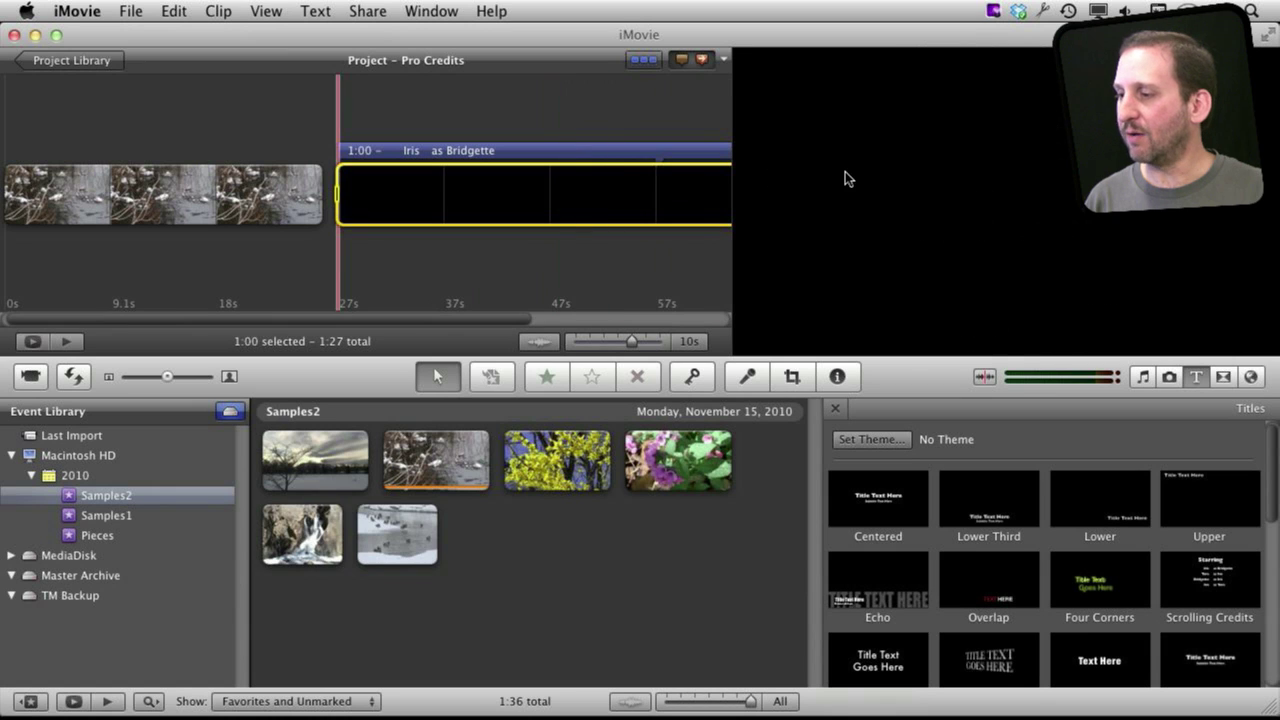
pyautogui.click(630, 152)
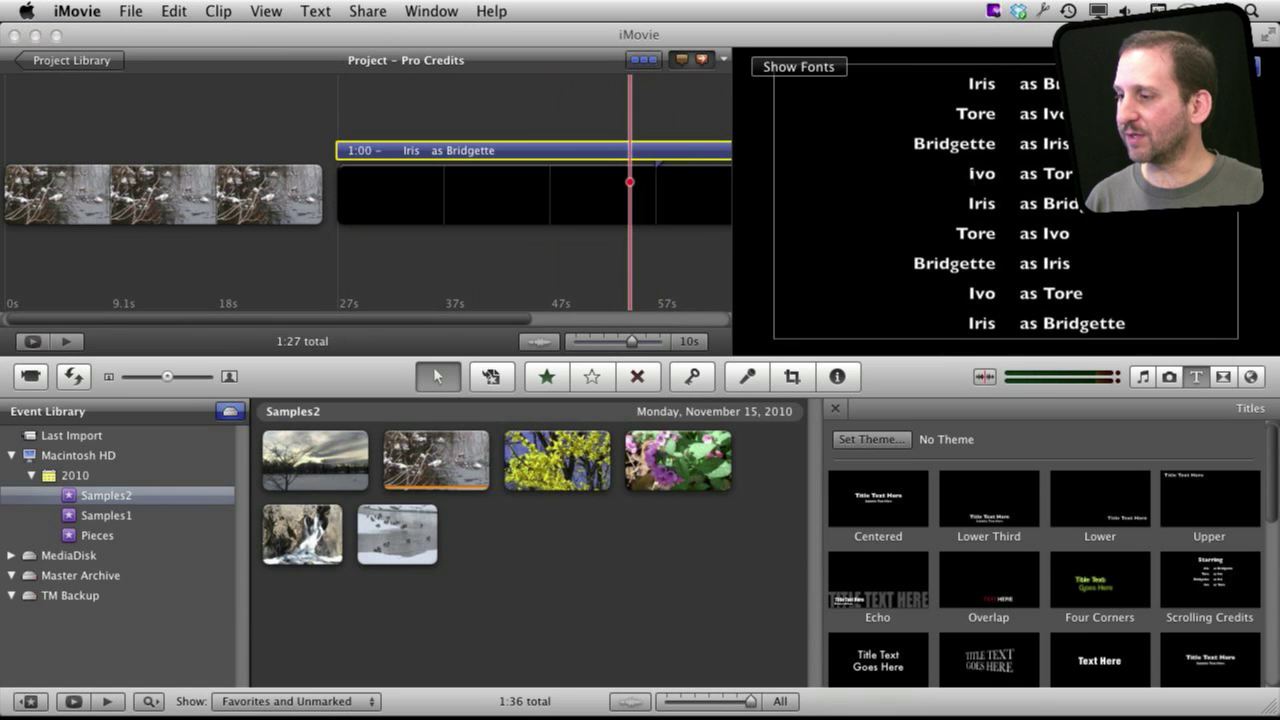
# Select all the credits text and open a new TextEdit document from the Dock.
pyautogui.click(987, 117)
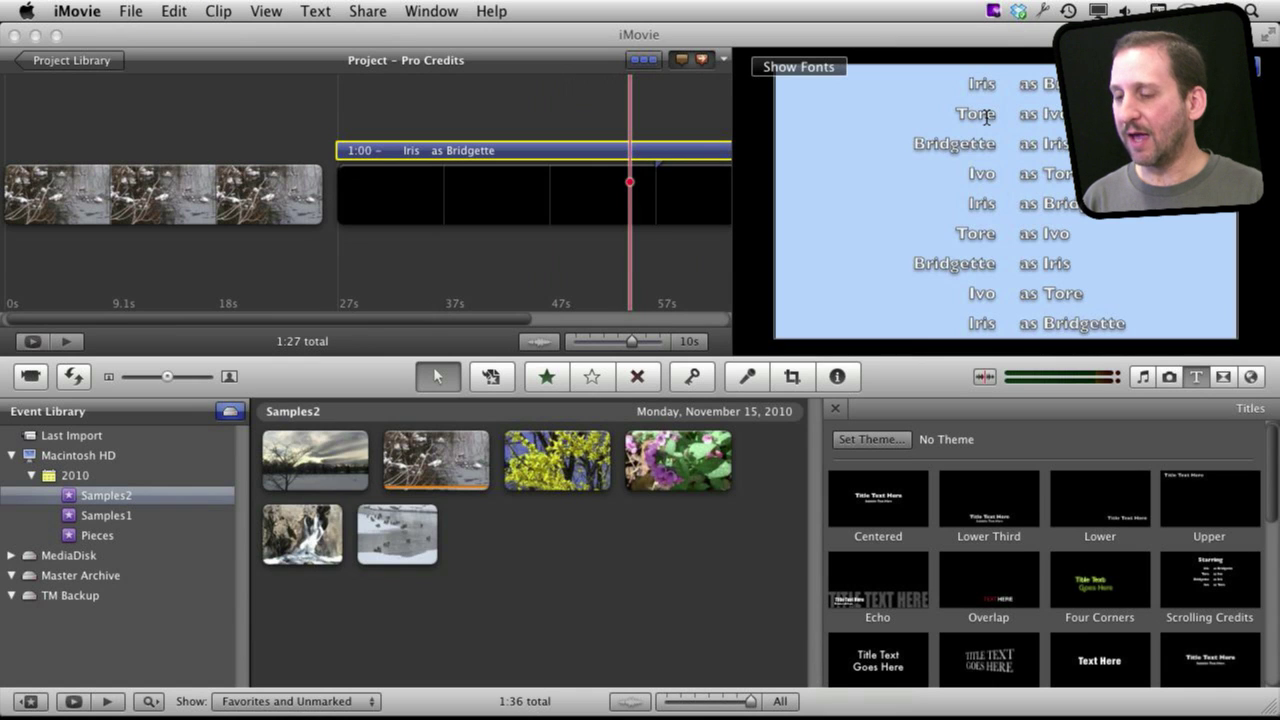
pyautogui.moveTo(911, 700)
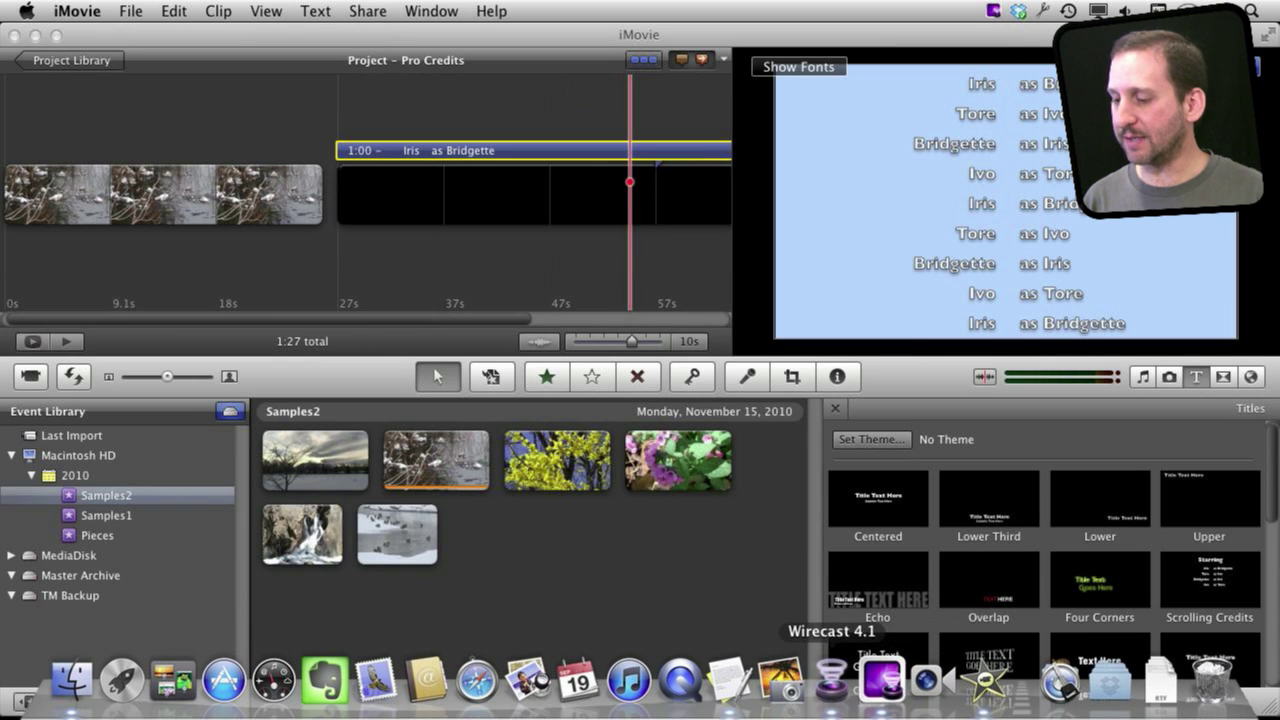
pyautogui.click(737, 690)
# Paste the credits list into the new TextEdit document.
pyautogui.click(242, 12)
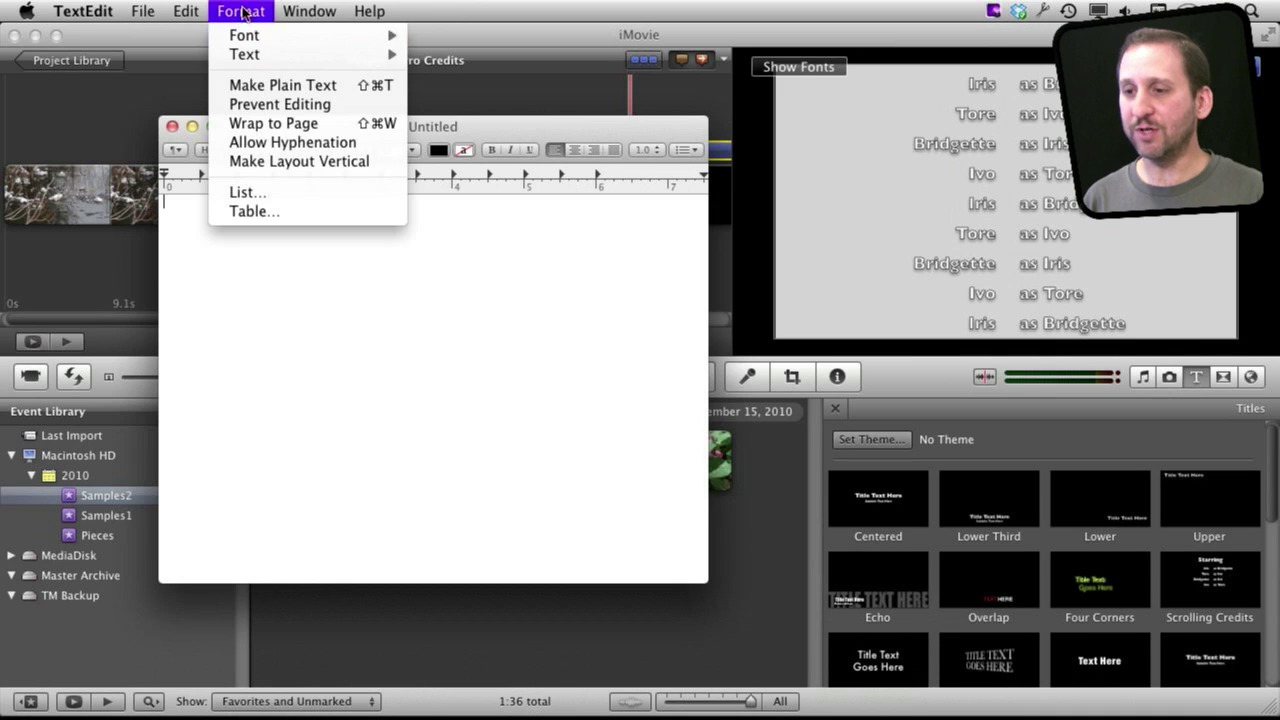
pyautogui.click(285, 88)
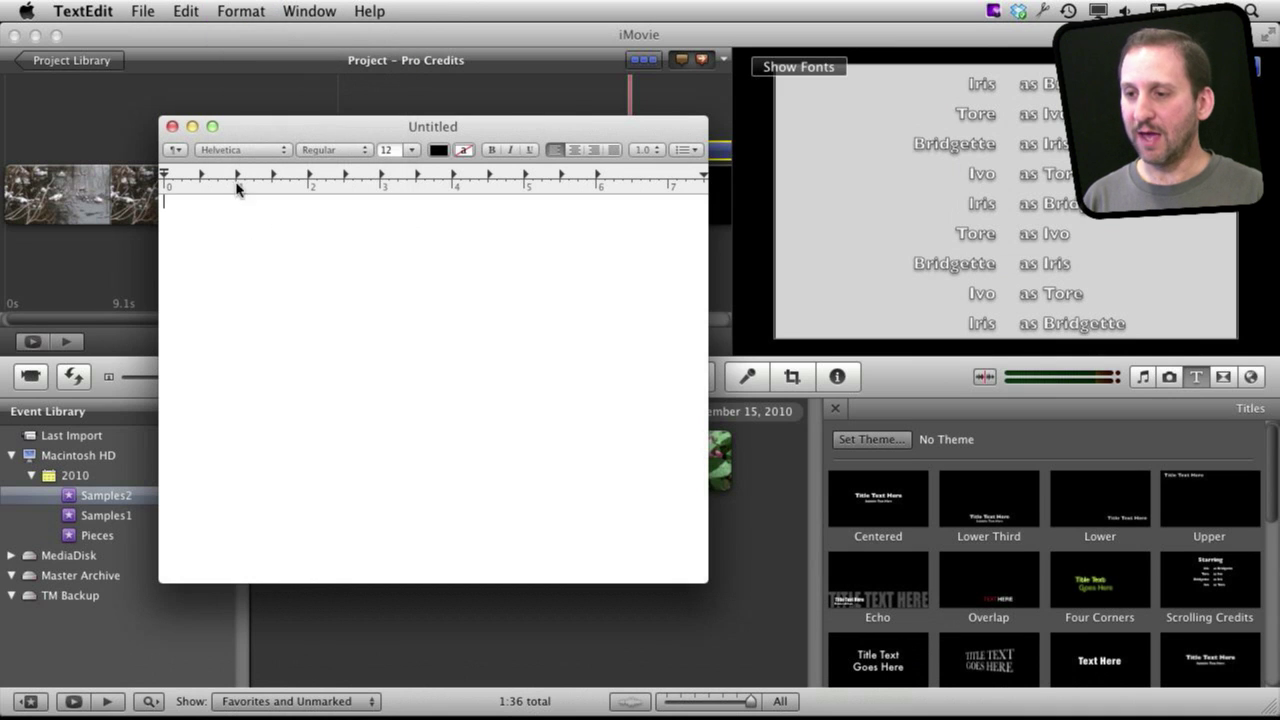
pyautogui.write('Bridgette\tas Iris \tIvo\tas Tore \tIris\tas Bridgette \tTore\tas Ivo \tBridgette\tas Iris \tIvo\tas Tore \tIris\tas Bridgette \tTore\tas Ivo \tBridgette\tas Iris \tIvo\tas Tore \tIris\tas Bridgette \tTore\tas Ivo \tBridgette\tas Iris \tIvo\tas Tore')
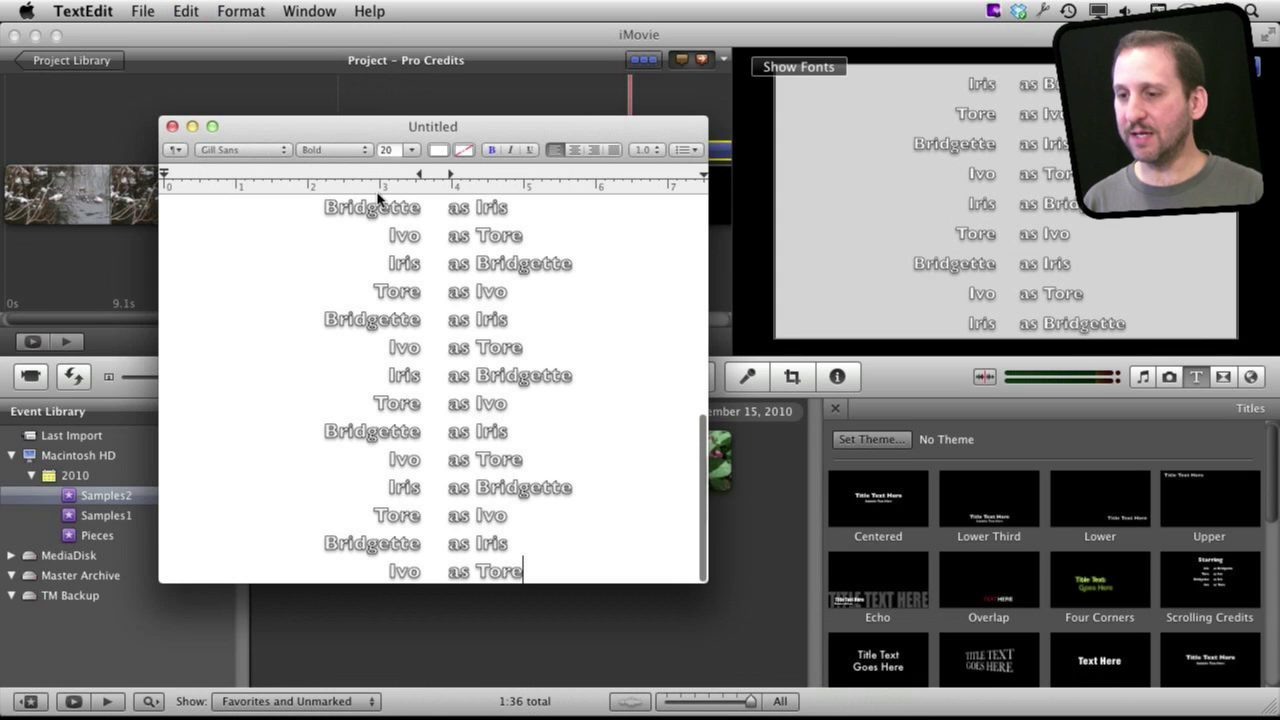
# Move the tab stops to 5.00 in and 4.26 in and copy the whole list.
pyautogui.press('super+a')
pyautogui.press('super+Up')
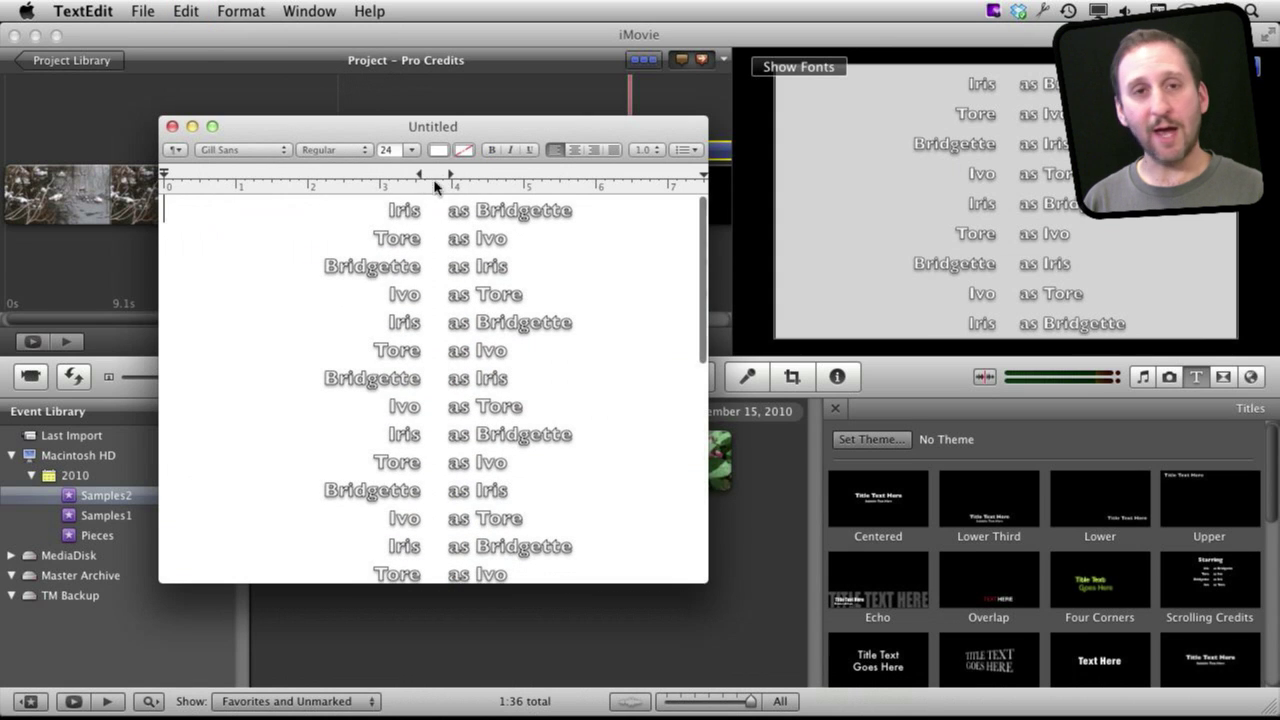
pyautogui.press('super+a')
pyautogui.moveTo(449, 177); pyautogui.dragTo(526, 175)
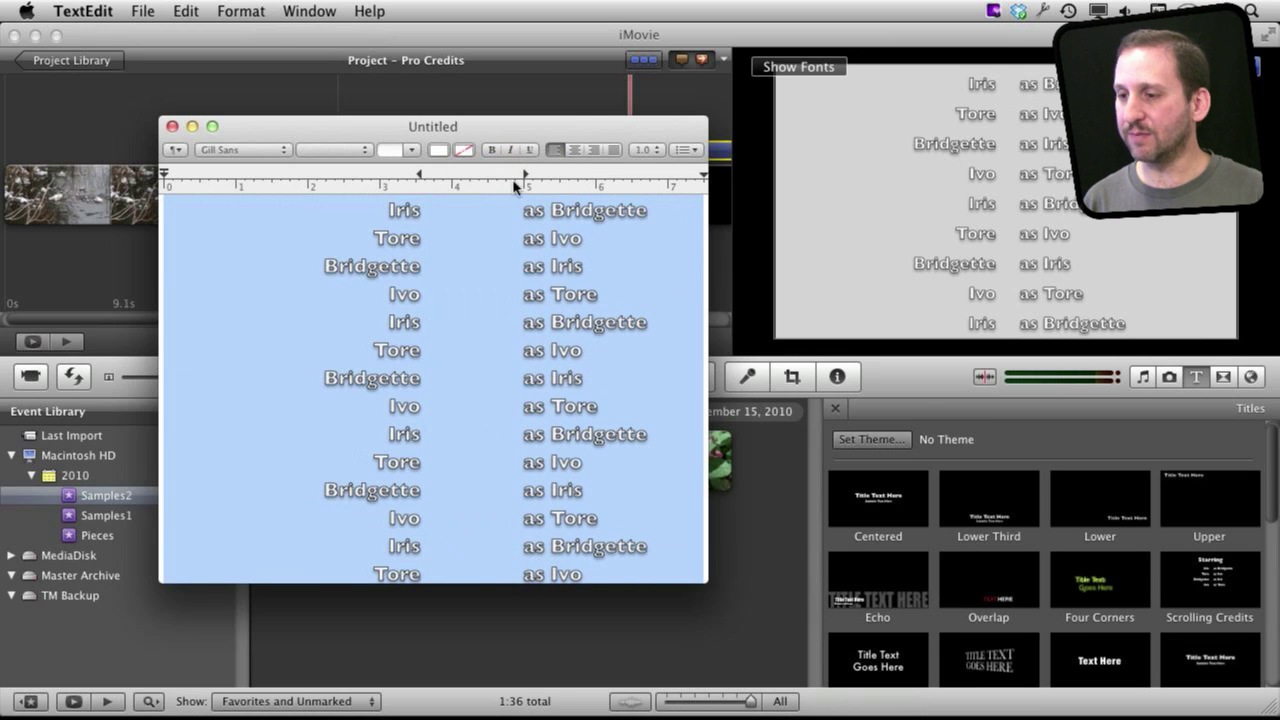
pyautogui.moveTo(420, 175); pyautogui.dragTo(493, 175)
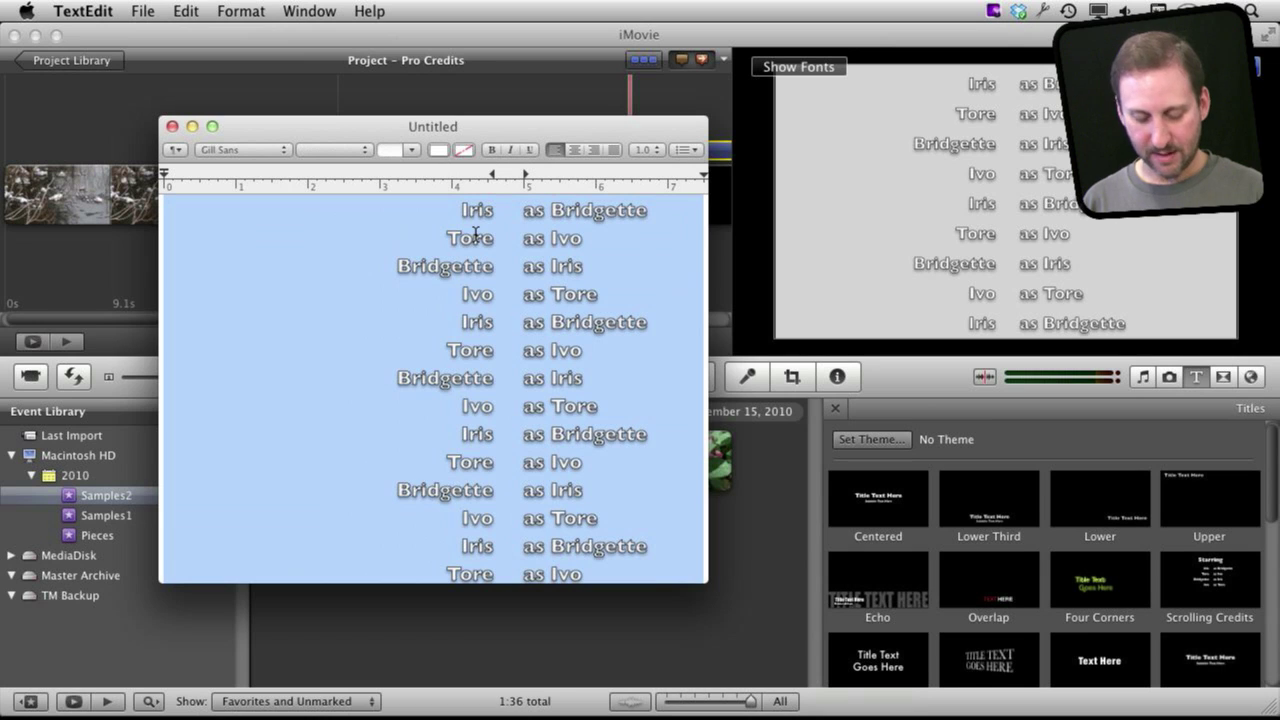
pyautogui.press('super+c')
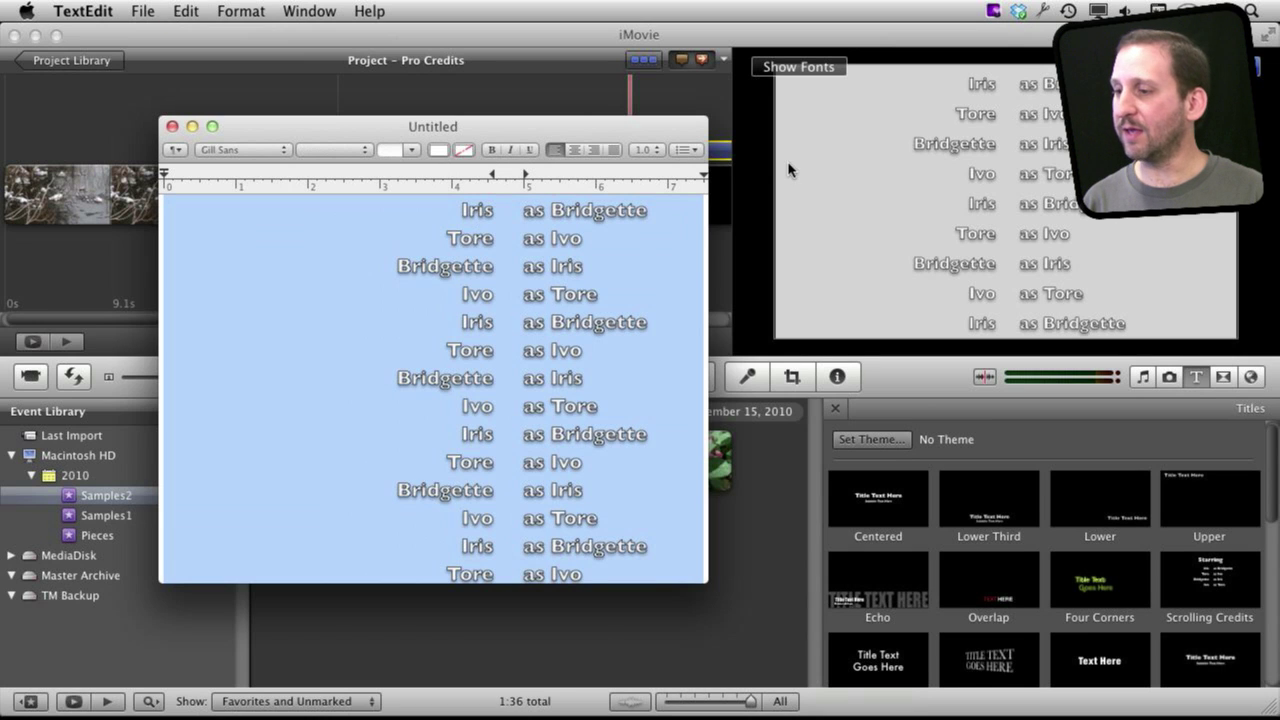
pyautogui.click(789, 169)
# Replace the credits title text with the respaced list pasted from TextEdit.
pyautogui.doubleClick(970, 116)
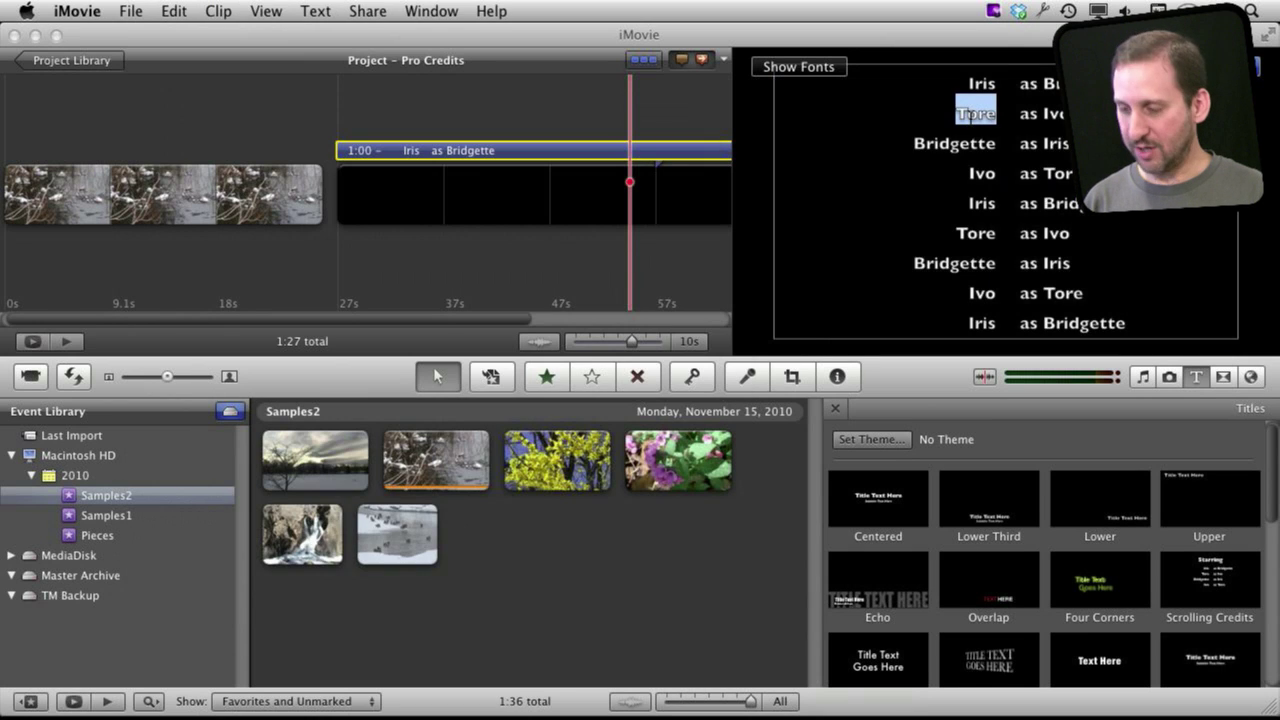
pyautogui.press('super+a')
pyautogui.press('BackSpace')
pyautogui.press('super+v')
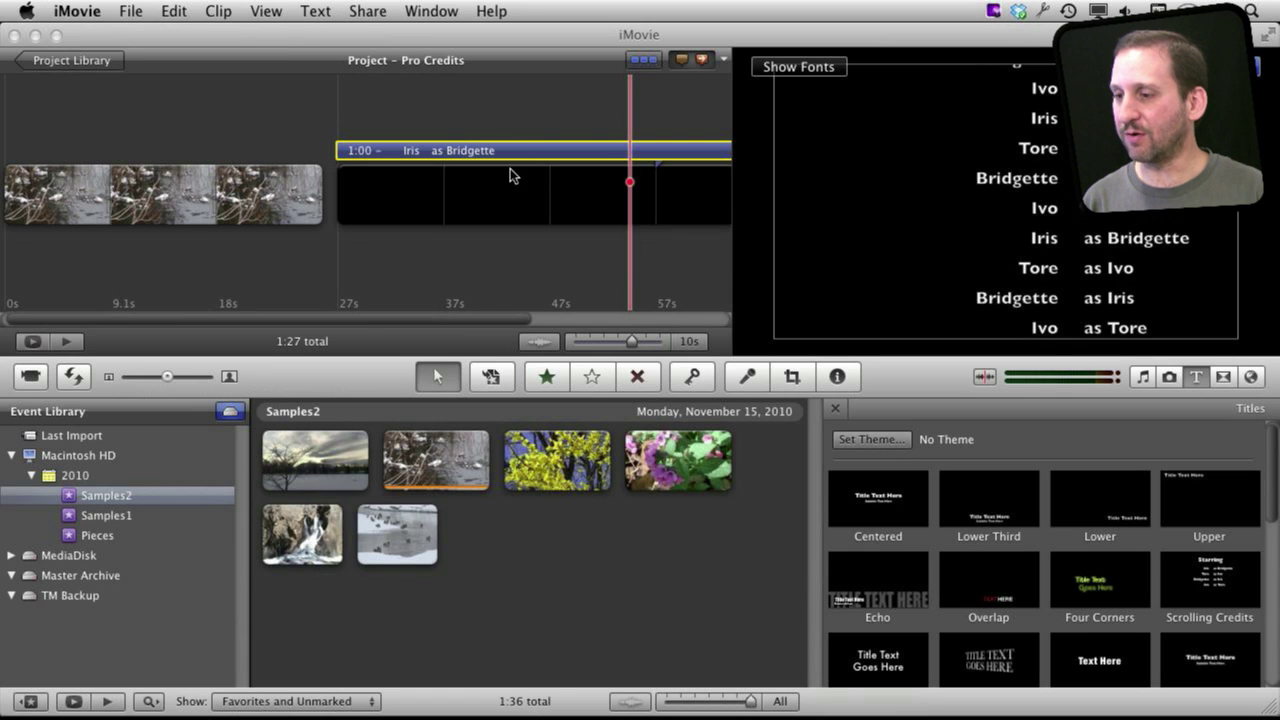
# Preview the credits clip and show the Photos browser.
pyautogui.click(565, 172)
pyautogui.hscroll(3, 565, 172)
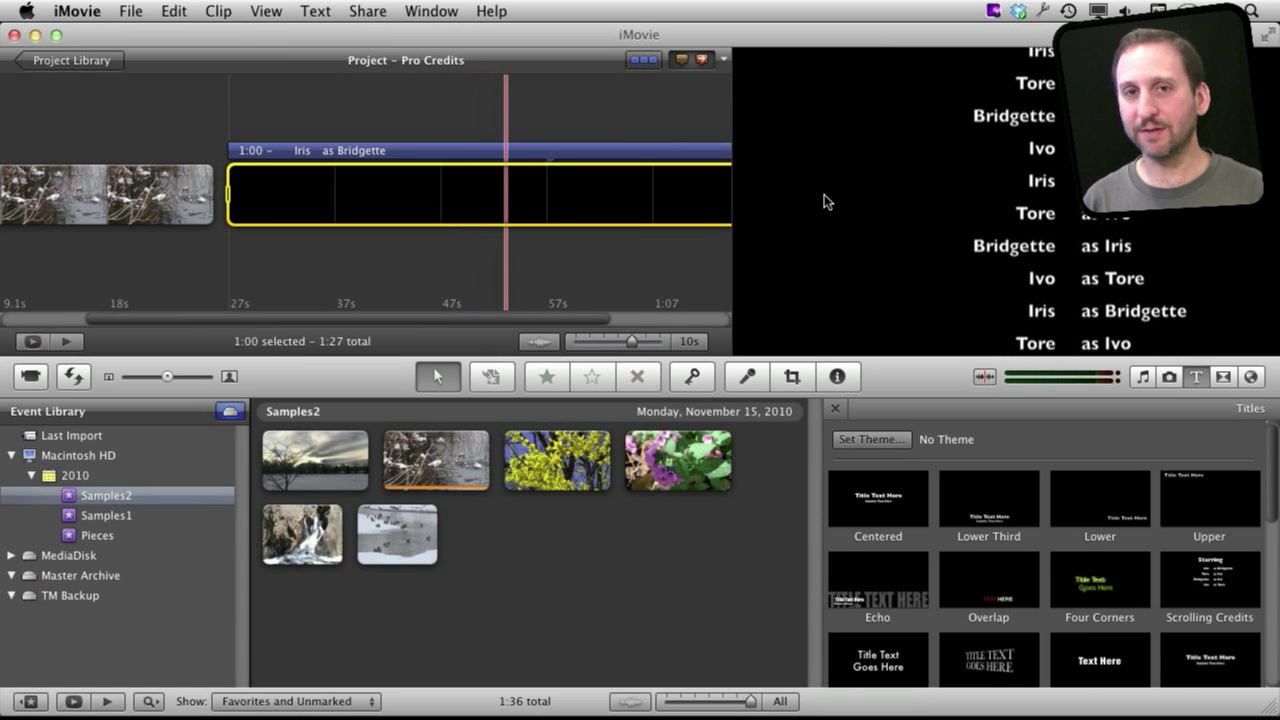
pyautogui.press('super+2')
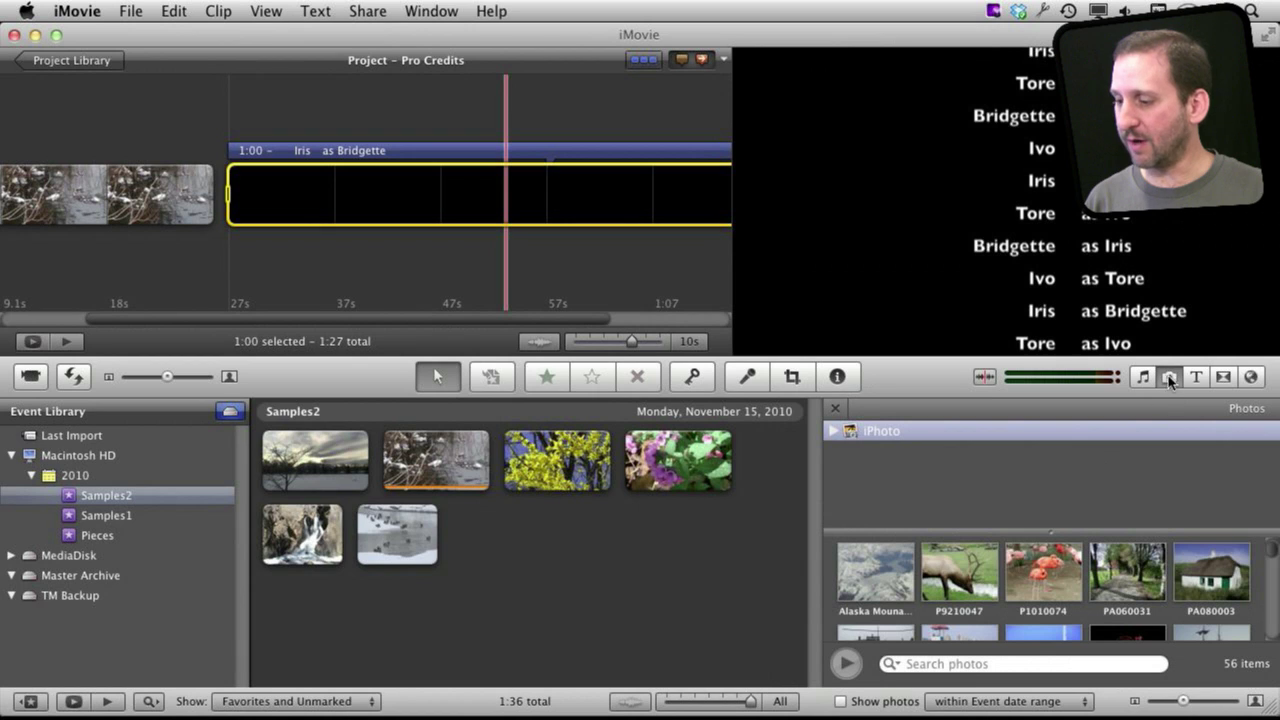
# Drop photo PA080003 onto the credits title as a Picture in Picture clip.
pyautogui.click(1208, 585)
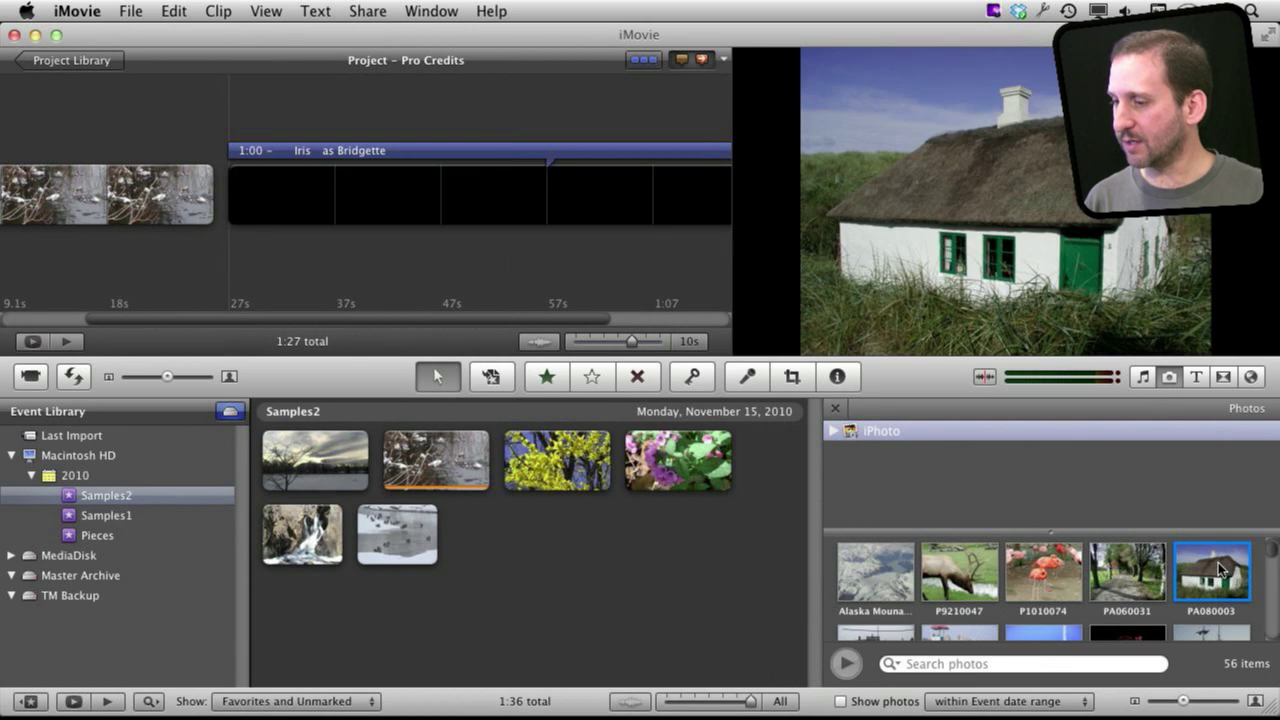
pyautogui.moveTo(1218, 562); pyautogui.dragTo(264, 203)
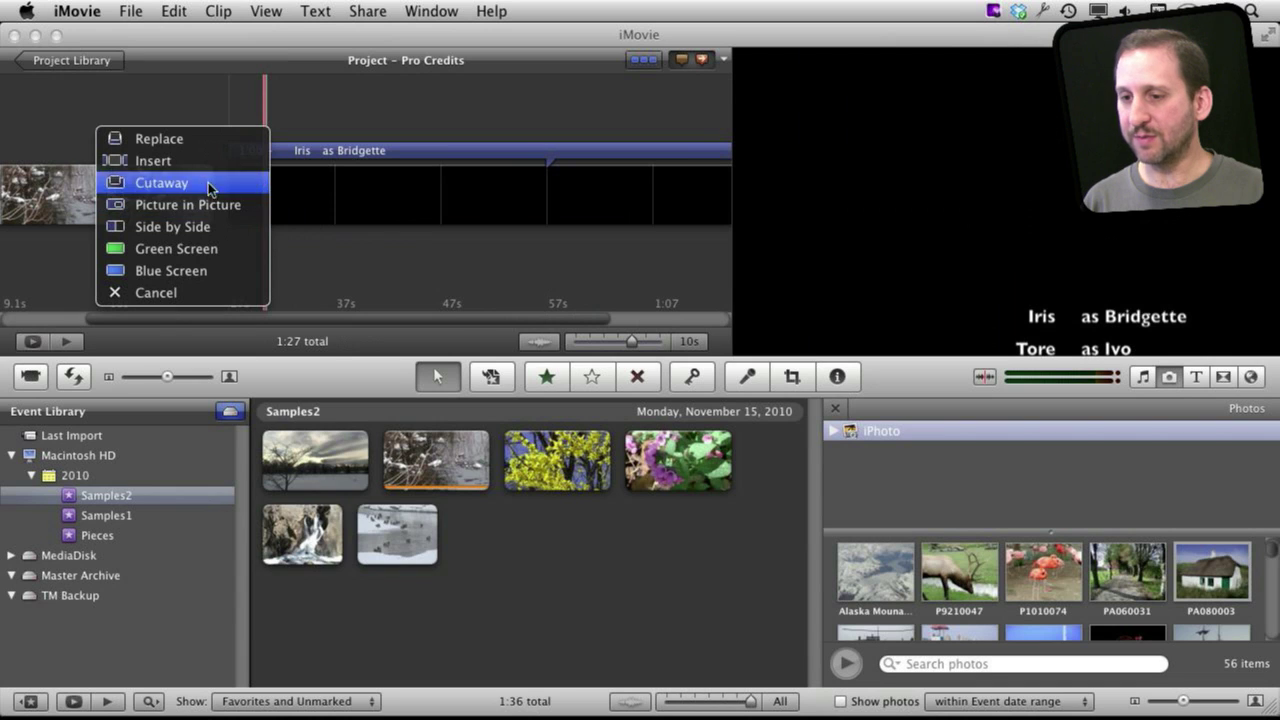
pyautogui.click(192, 208)
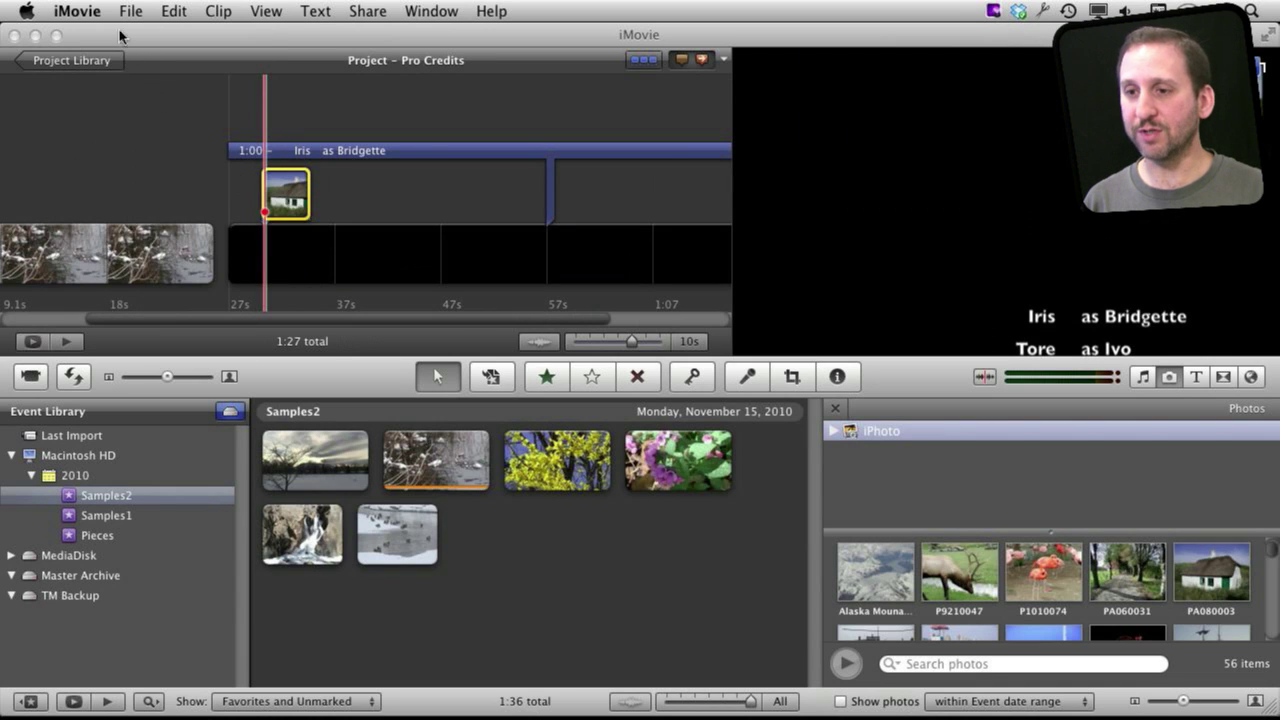
# Check Show Advanced Tools in iMovie Preferences.
pyautogui.click(77, 11)
pyautogui.click(89, 65)
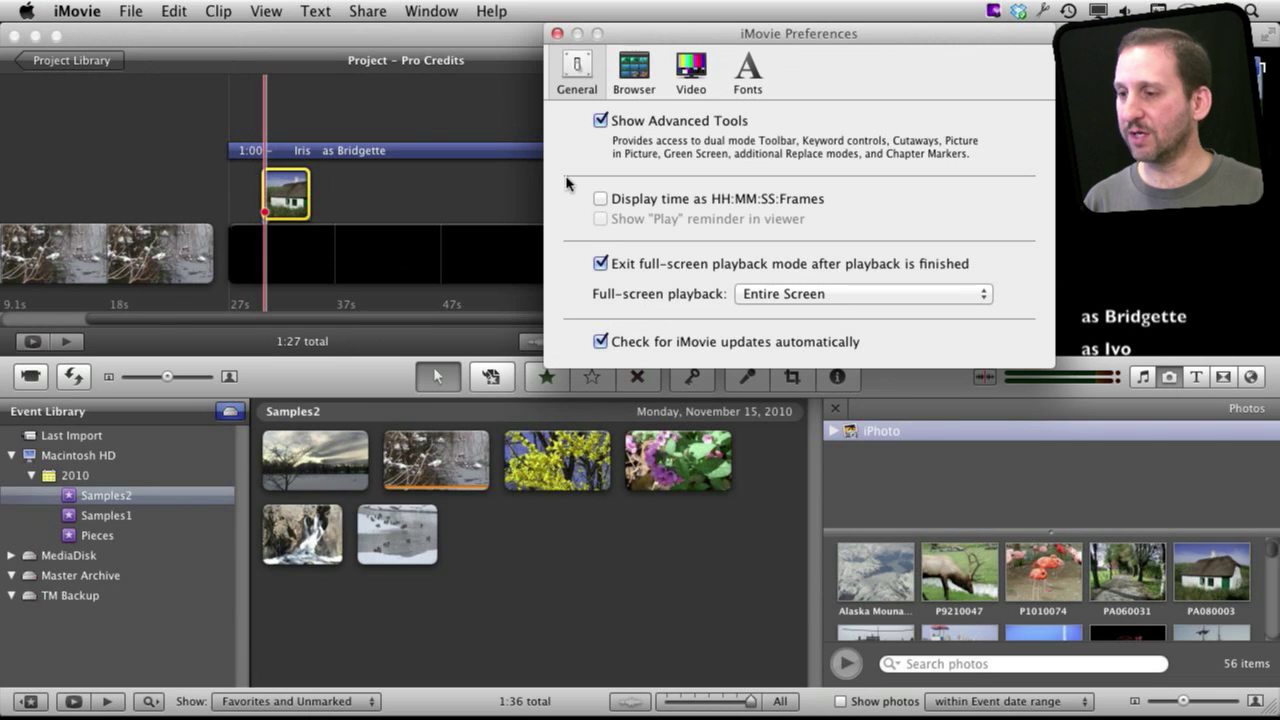
pyautogui.click(557, 33)
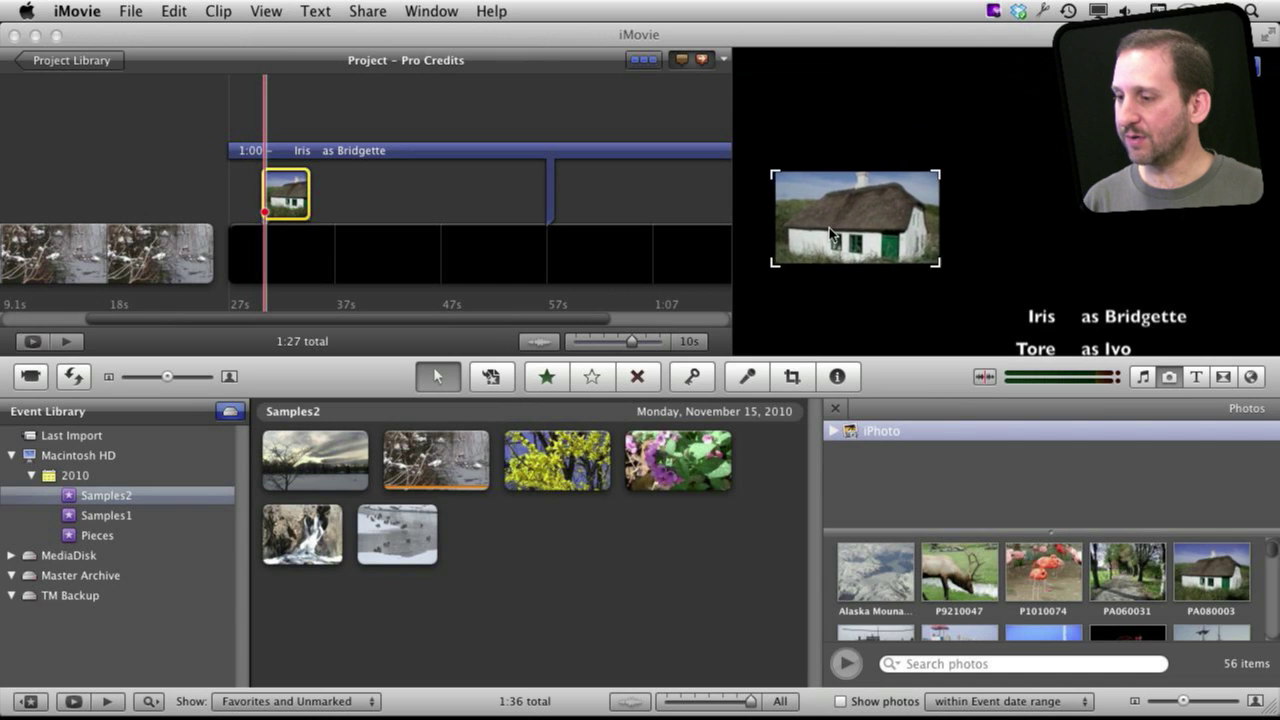
# Move the house inset to the upper left and set its crop to Fit.
pyautogui.moveTo(830, 232); pyautogui.dragTo(810, 214)
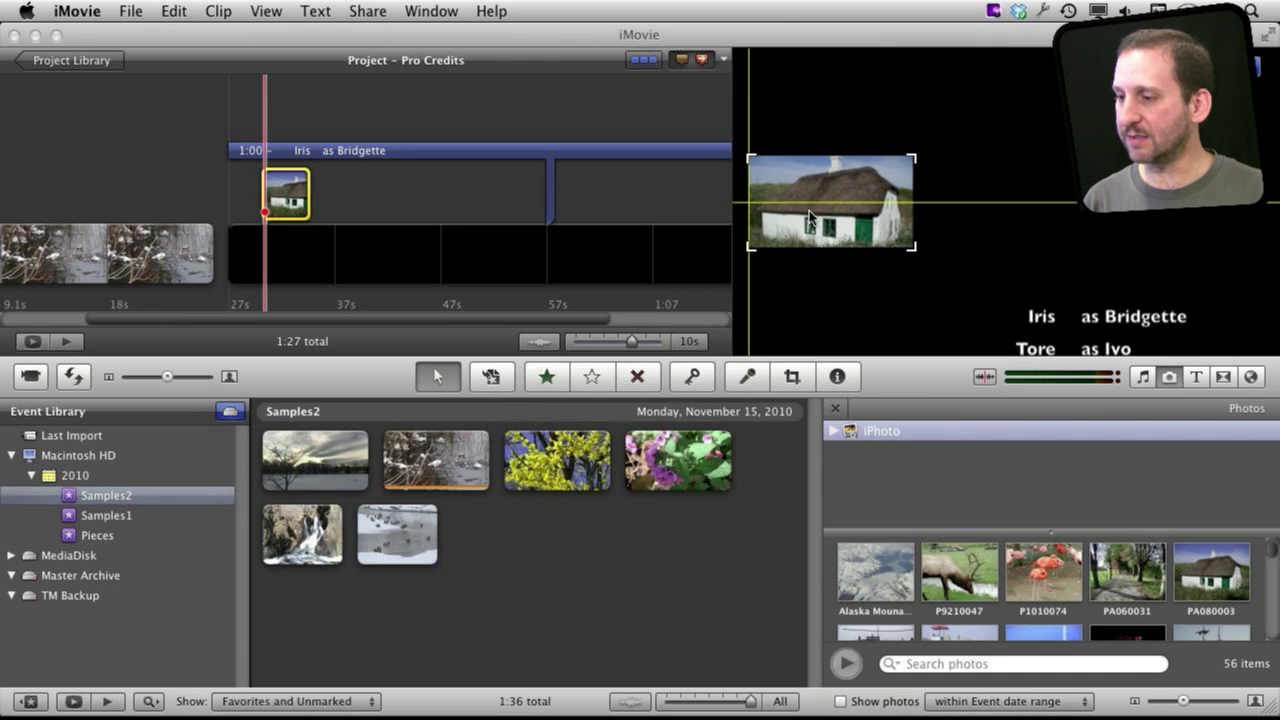
pyautogui.moveTo(810, 215); pyautogui.dragTo(810, 214)
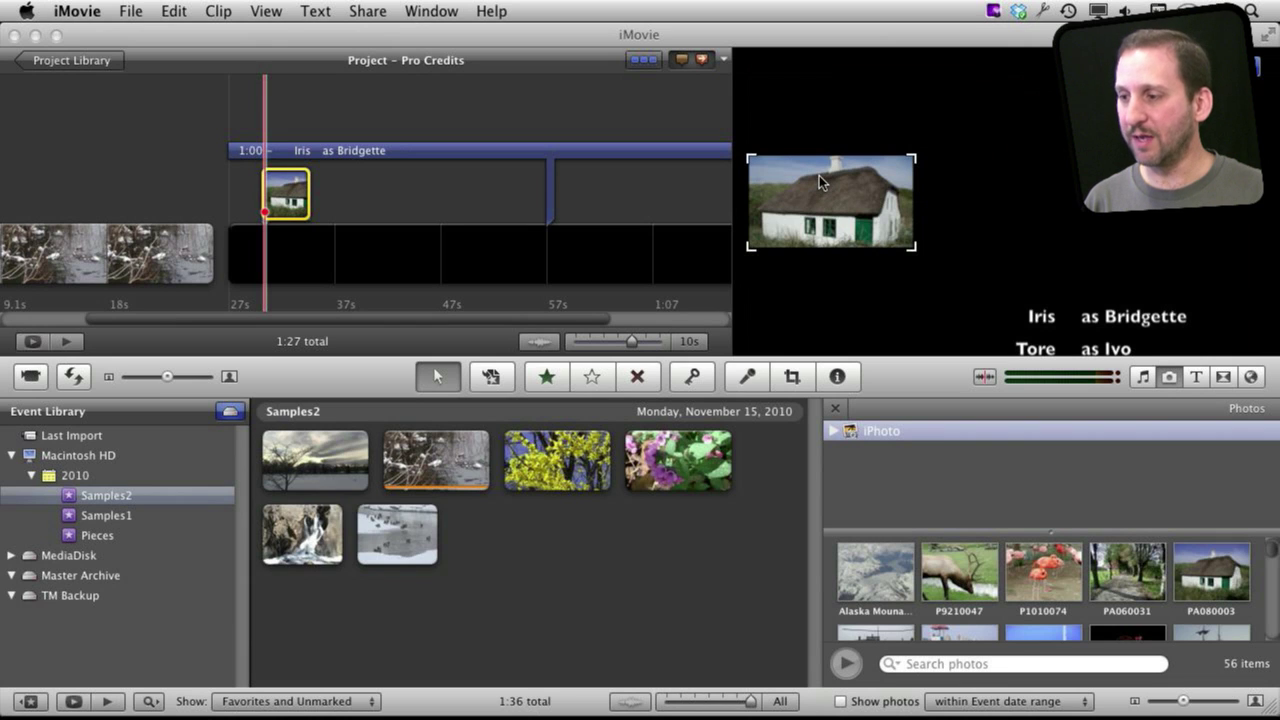
pyautogui.press('c')
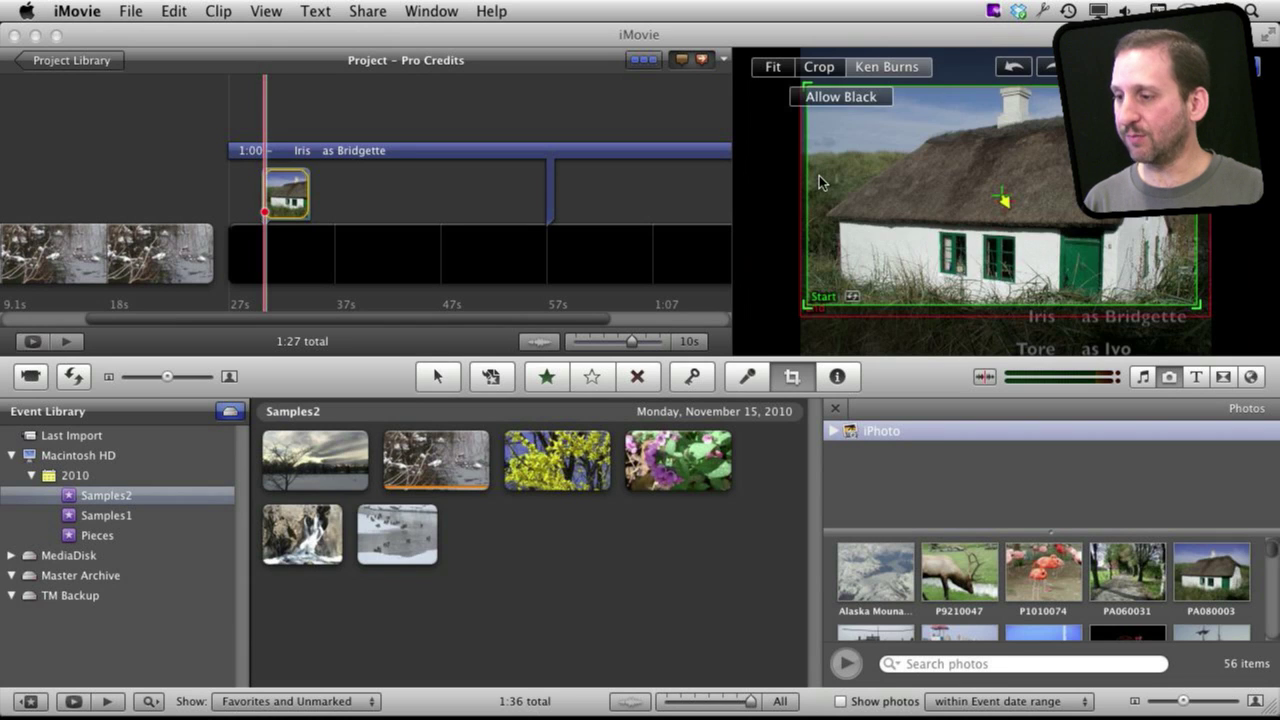
pyautogui.click(822, 70)
pyautogui.click(777, 68)
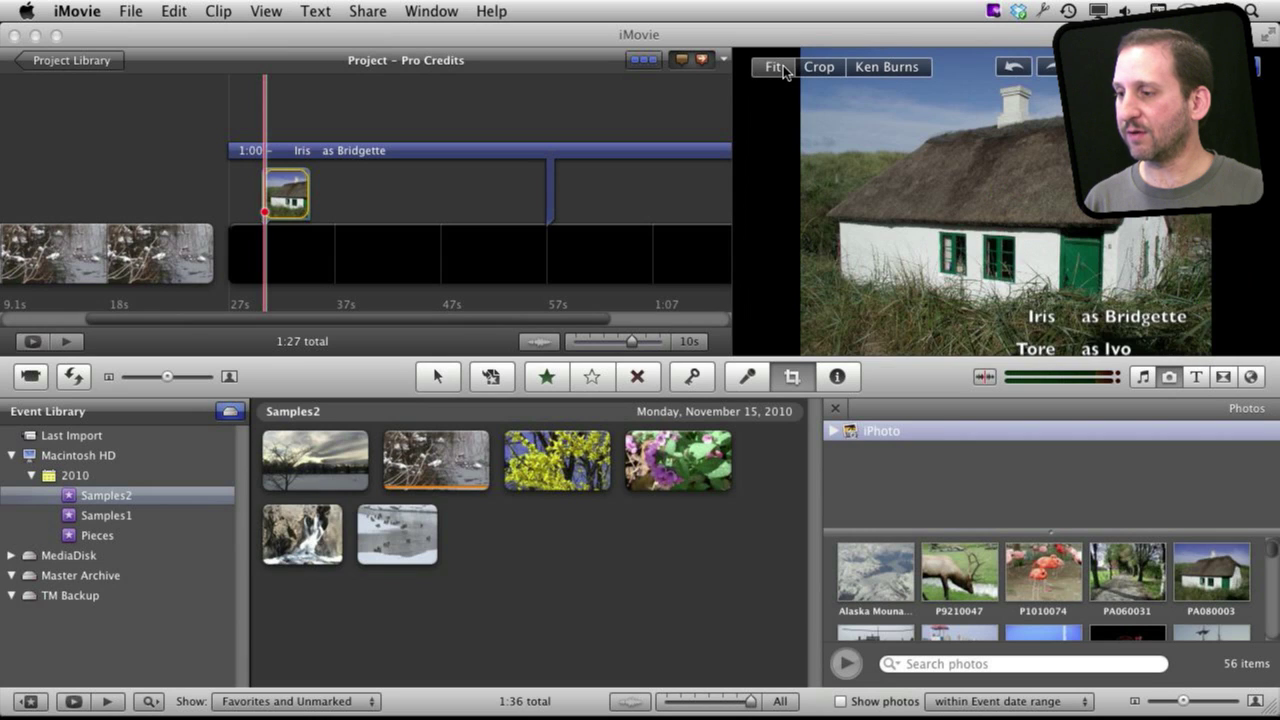
pyautogui.click(1254, 66)
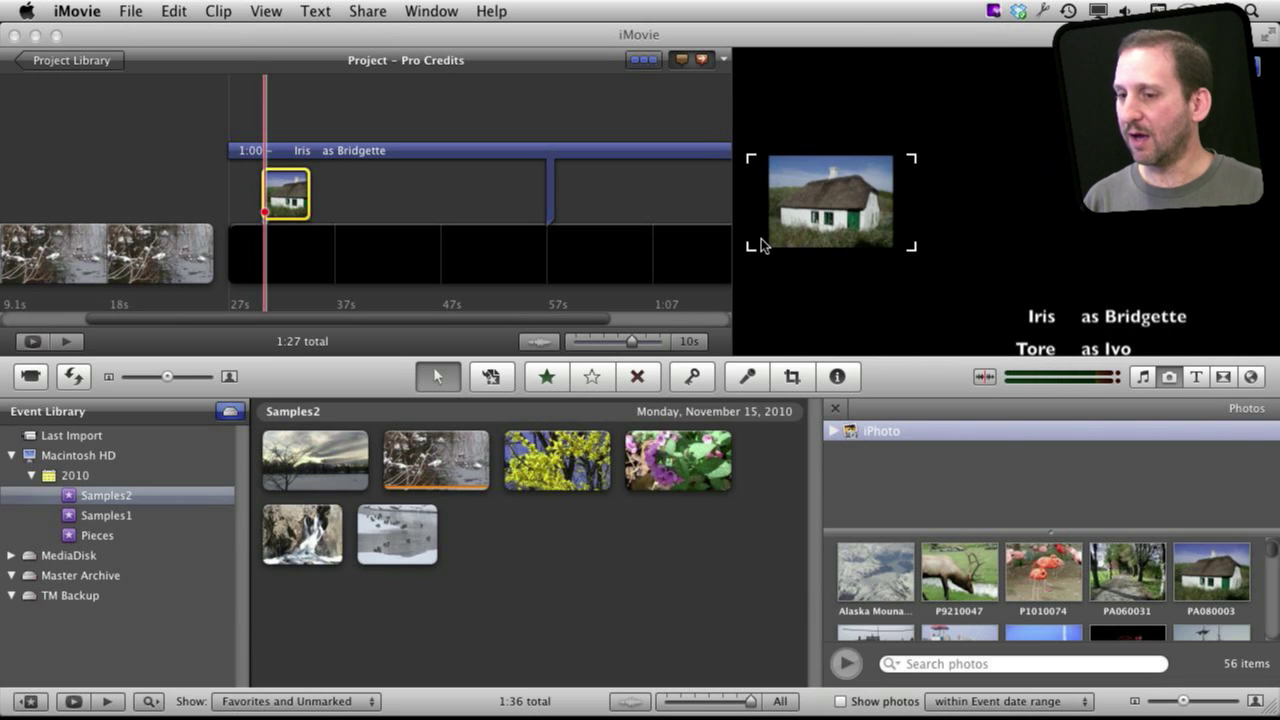
# Give the house inset a Dissolve PIP effect and play the credits from the start.
pyautogui.press('i')
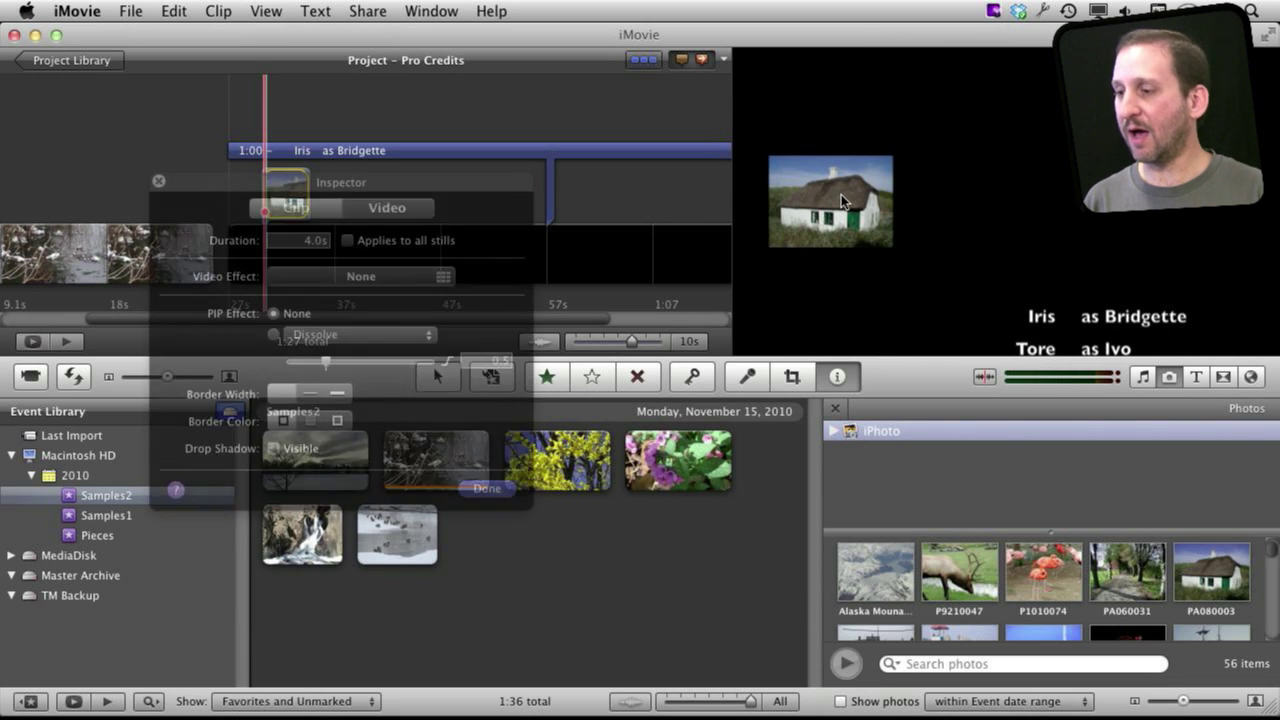
pyautogui.click(274, 334)
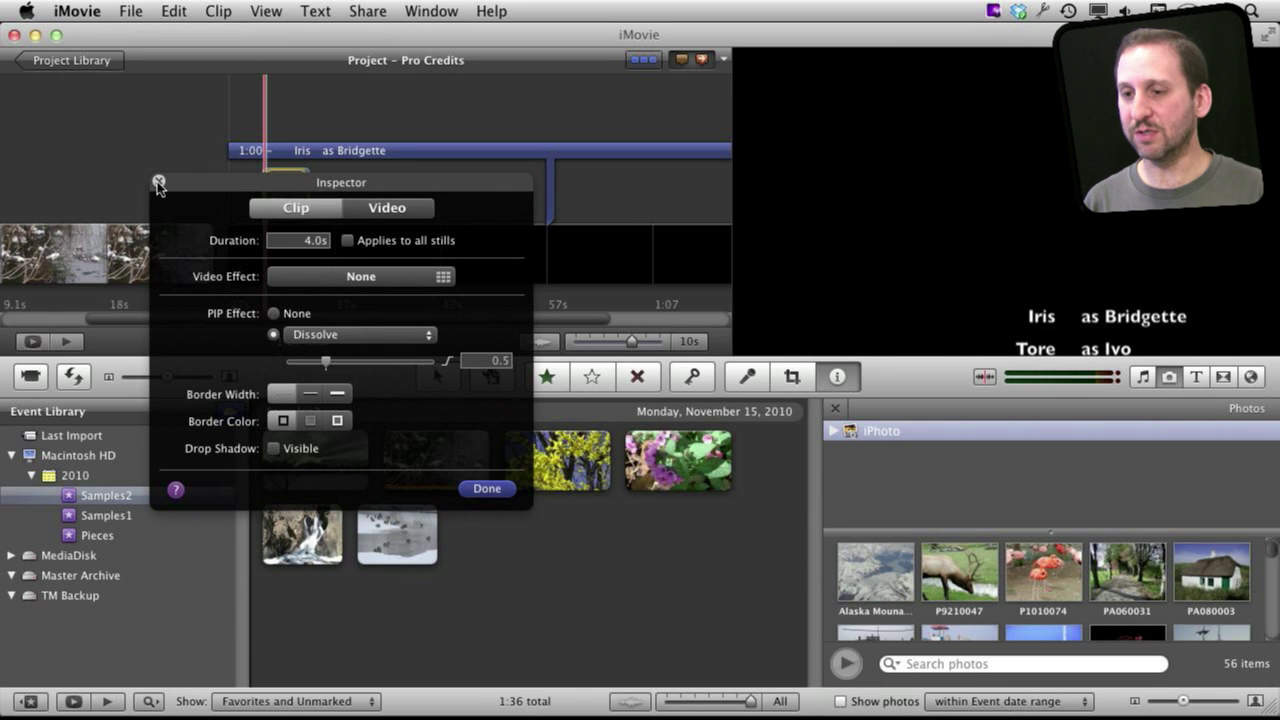
pyautogui.click(158, 183)
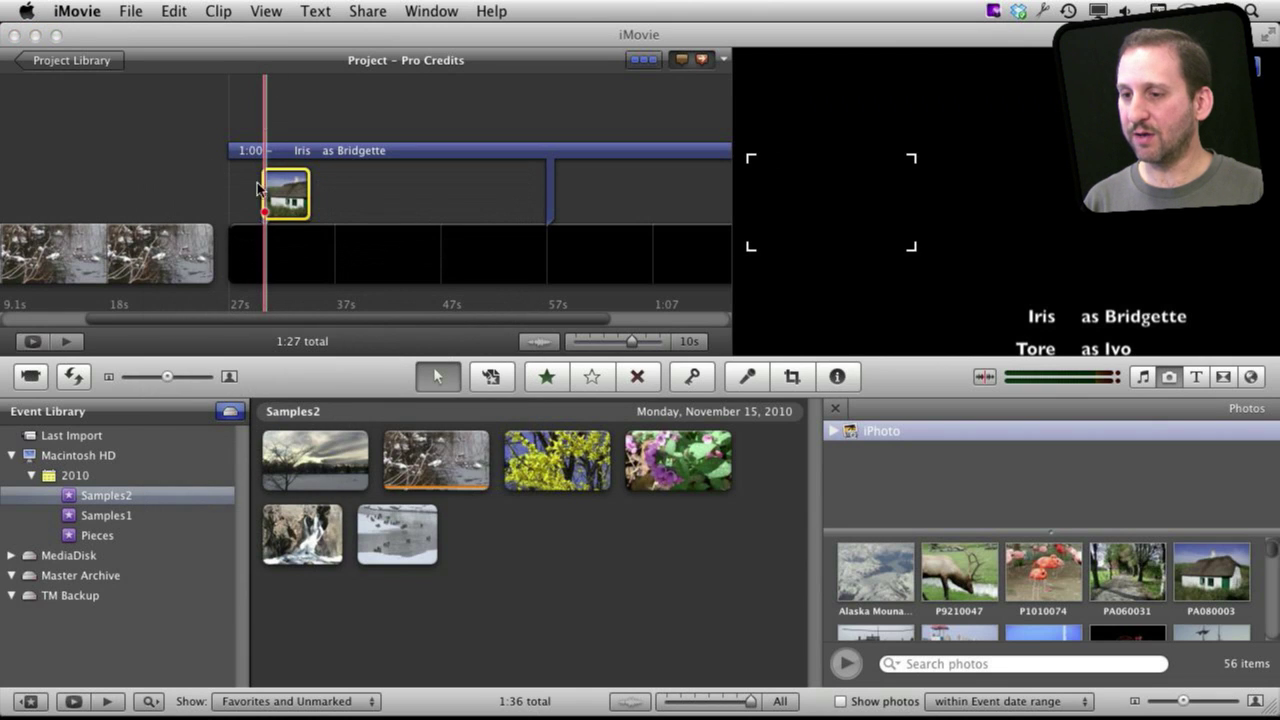
pyautogui.click(262, 88)
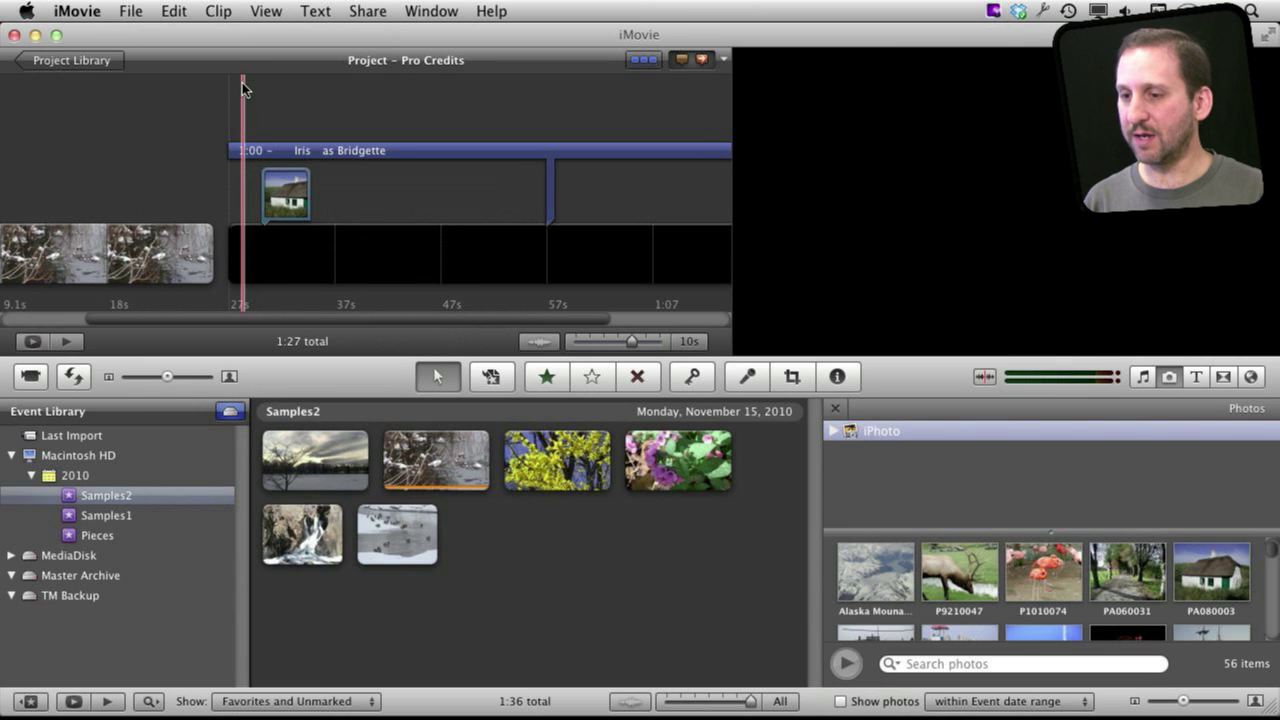
pyautogui.press('space')
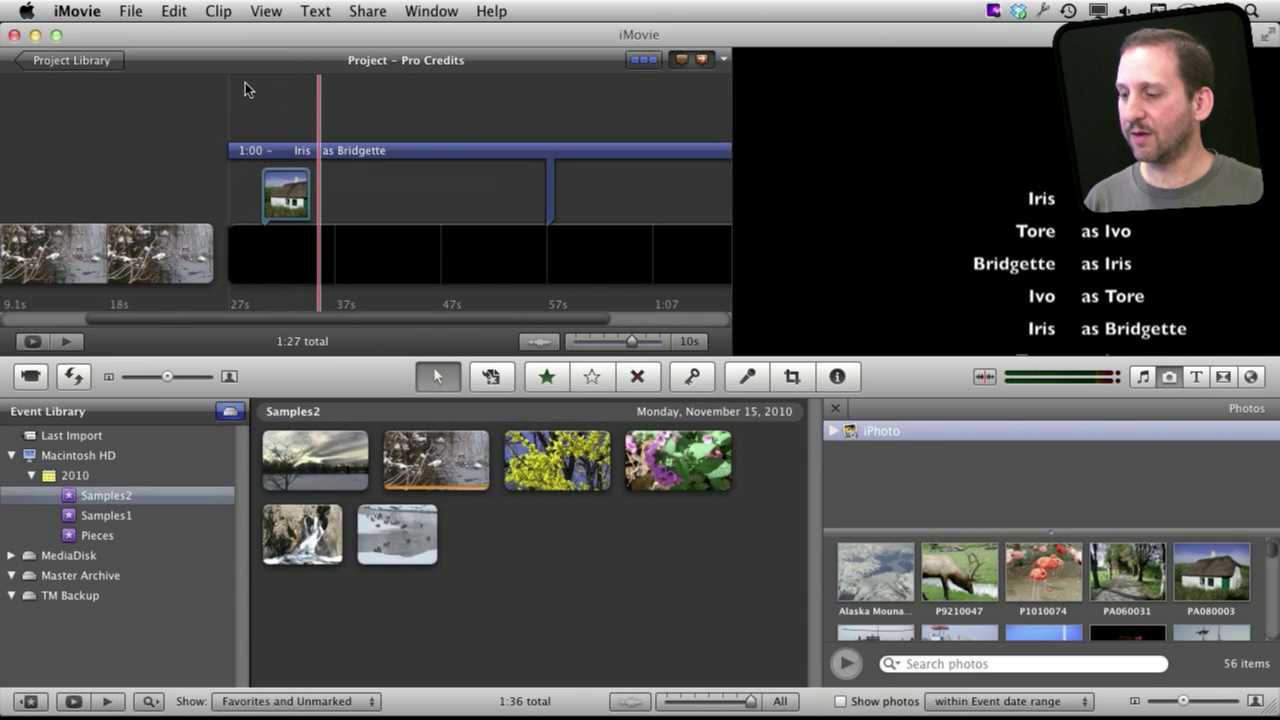
# Drop boardwalk photo P1010444 onto the credits as a Picture in Picture clip.
pyautogui.scroll(-3, 1112, 576)
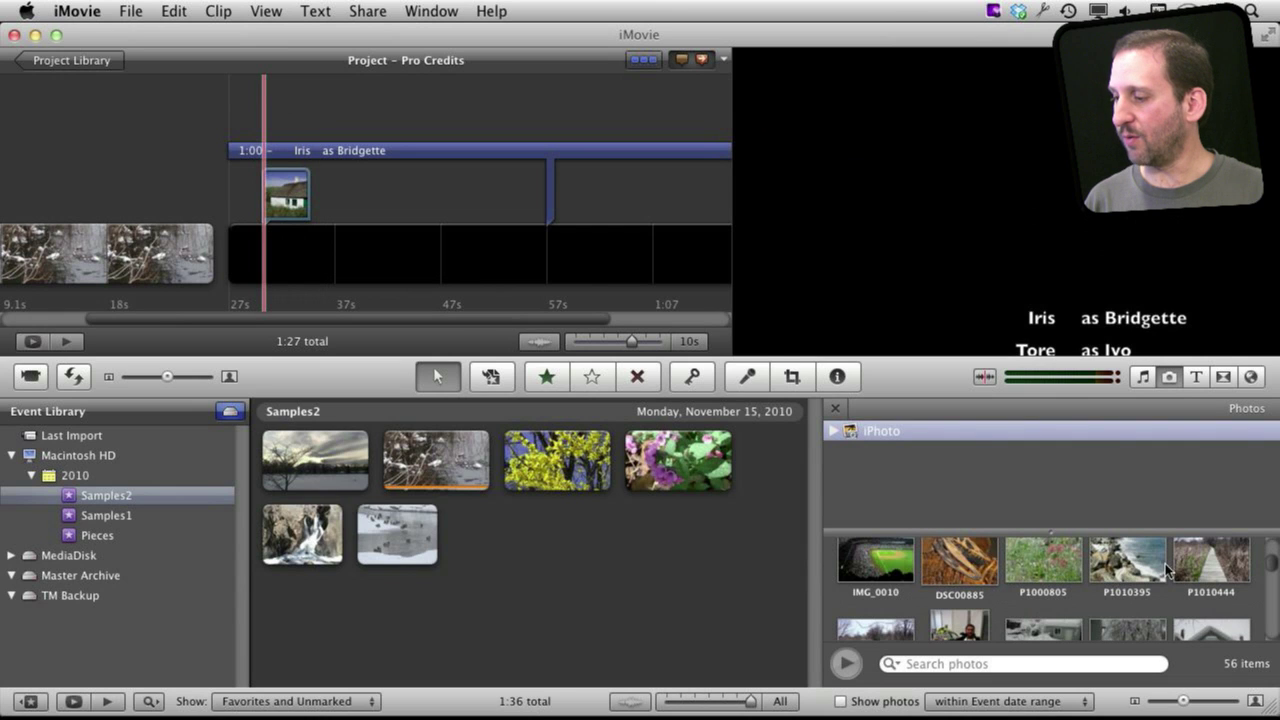
pyautogui.click(1203, 552)
pyautogui.moveTo(1203, 552); pyautogui.dragTo(318, 249)
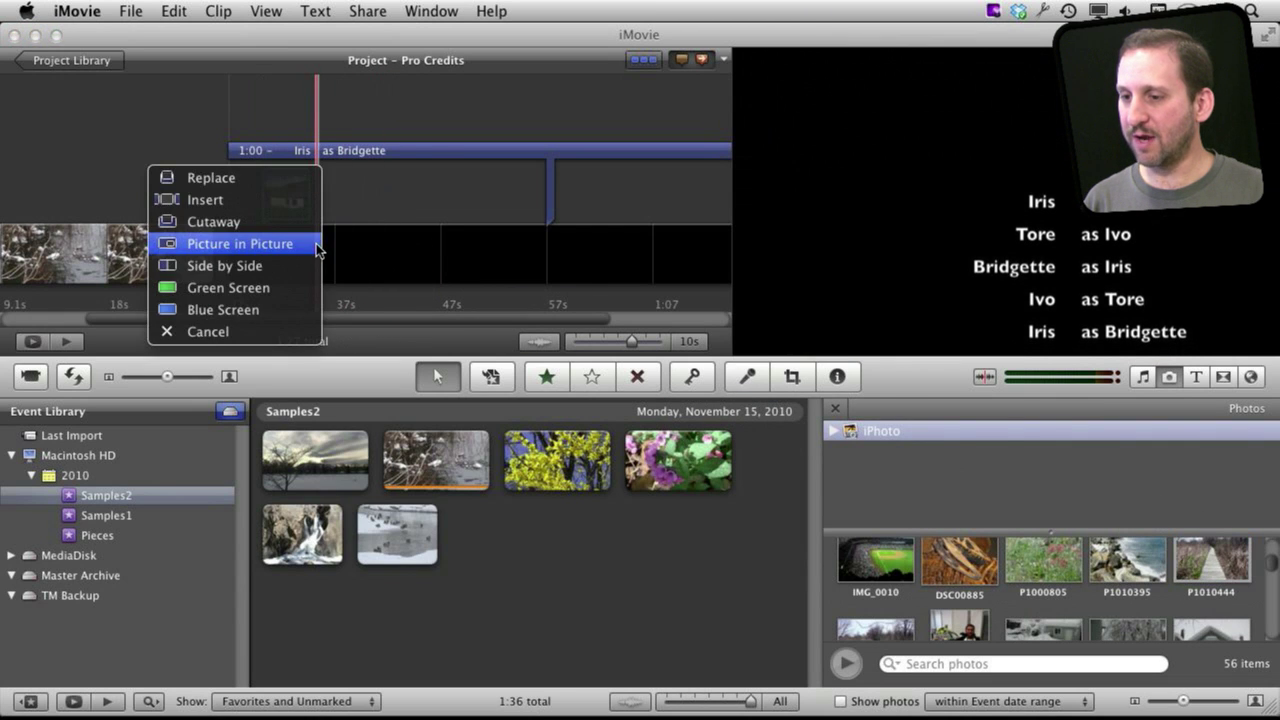
pyautogui.click(293, 245)
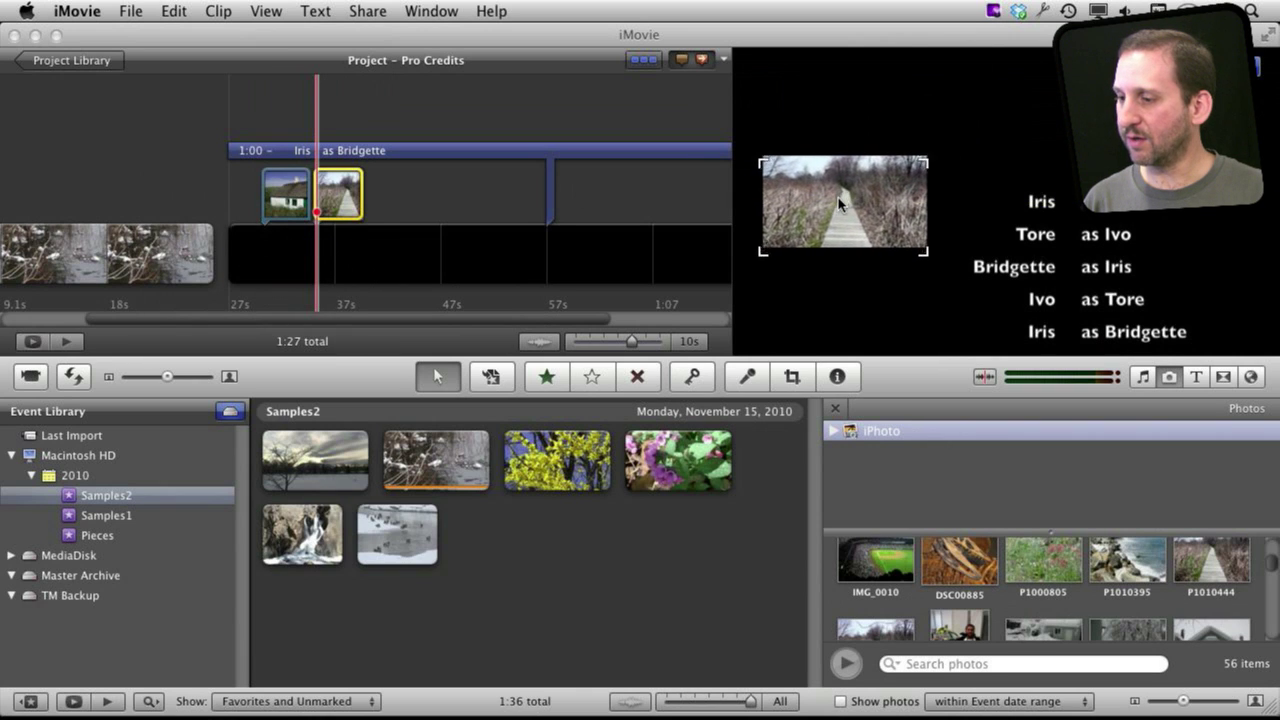
# Nudge the boardwalk inset left, set it to Fit, apply Dissolve, and play the credits.
pyautogui.moveTo(838, 203); pyautogui.dragTo(829, 200)
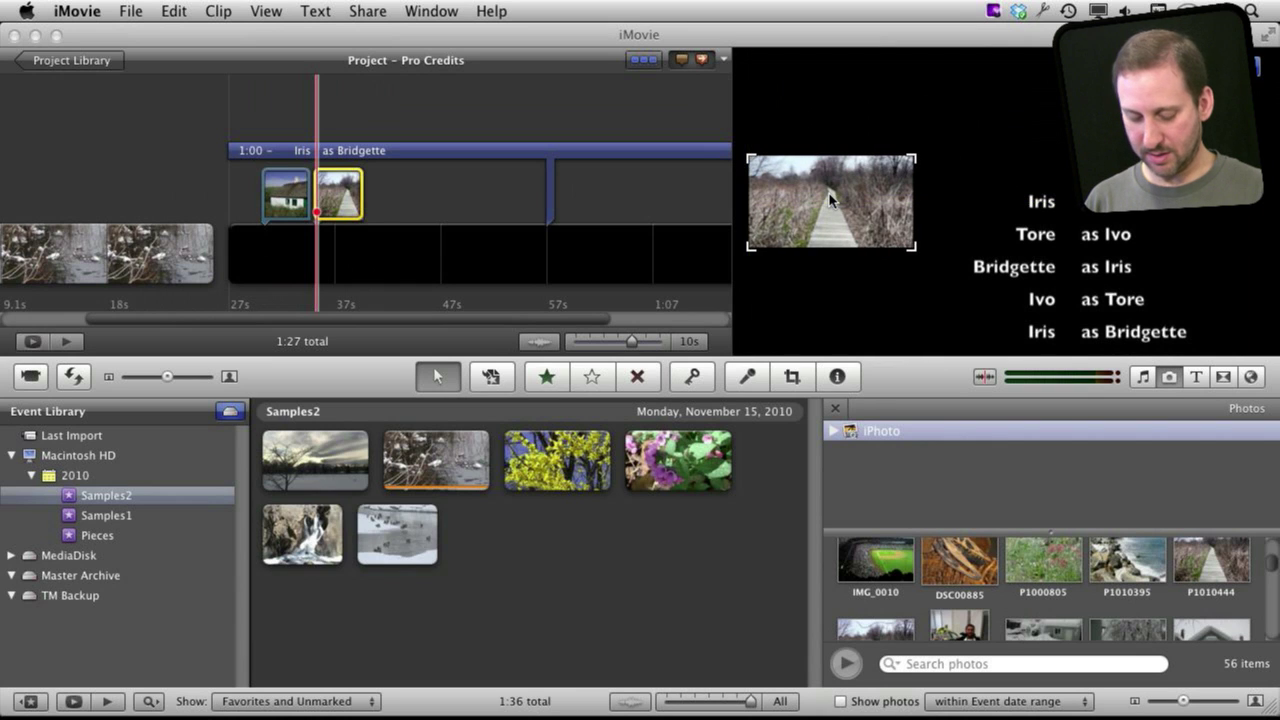
pyautogui.press('c')
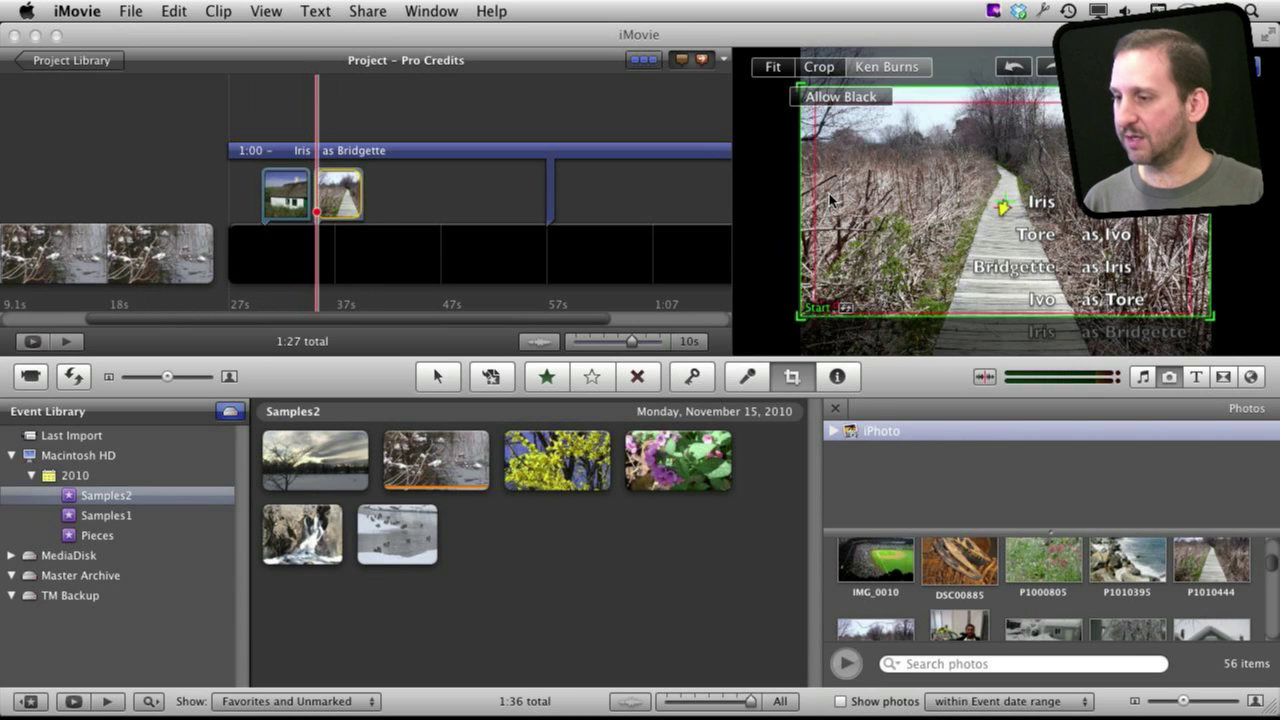
pyautogui.click(780, 67)
pyautogui.press('Return')
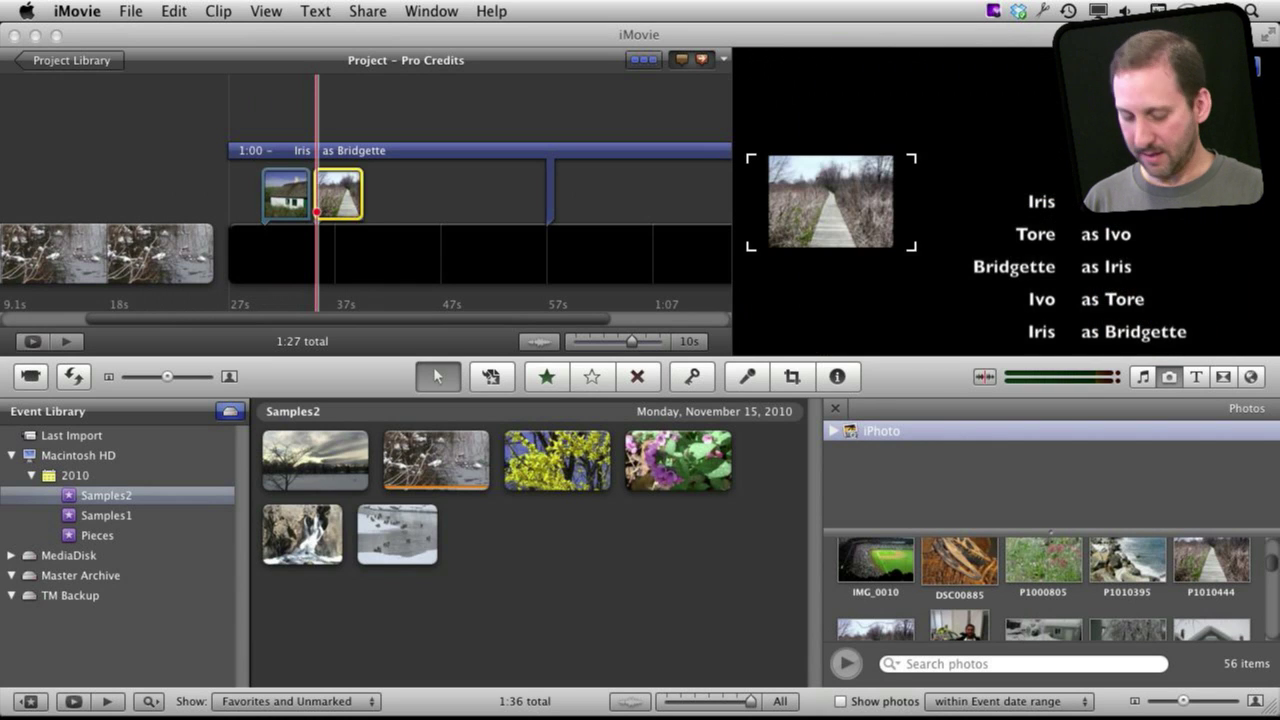
pyautogui.press('i')
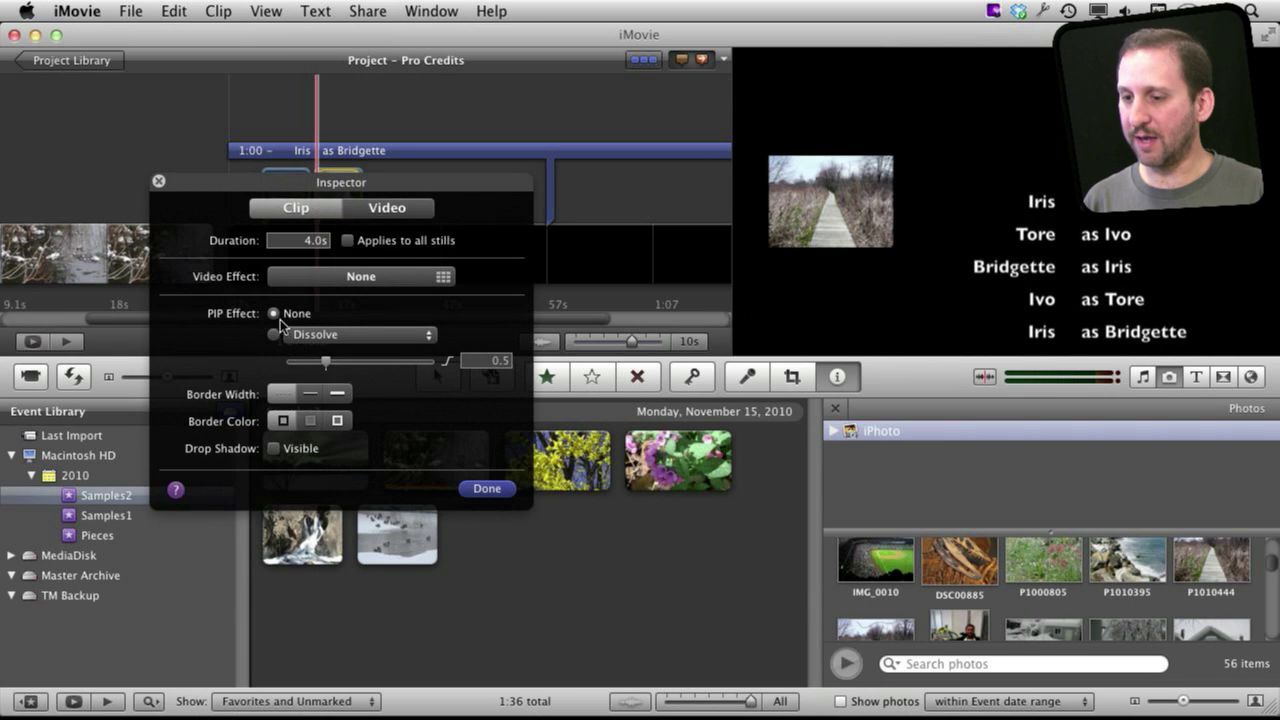
pyautogui.click(487, 488)
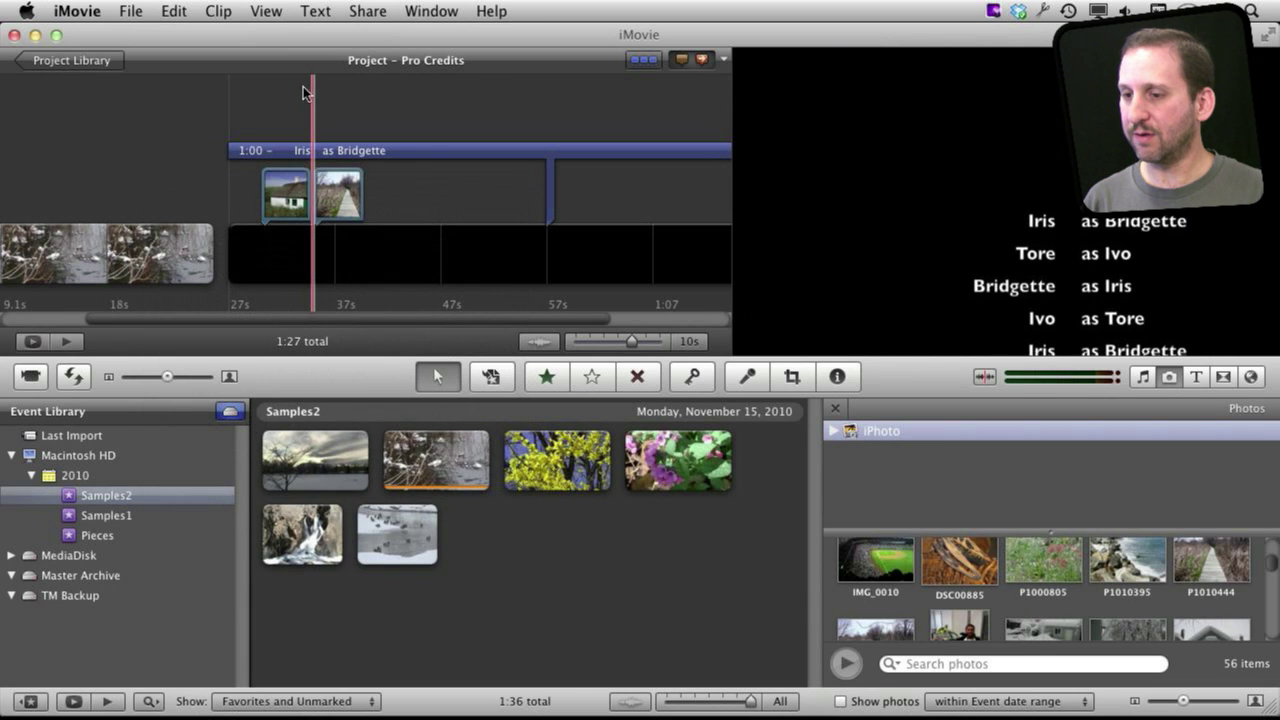
pyautogui.click(297, 88)
pyautogui.press('space')
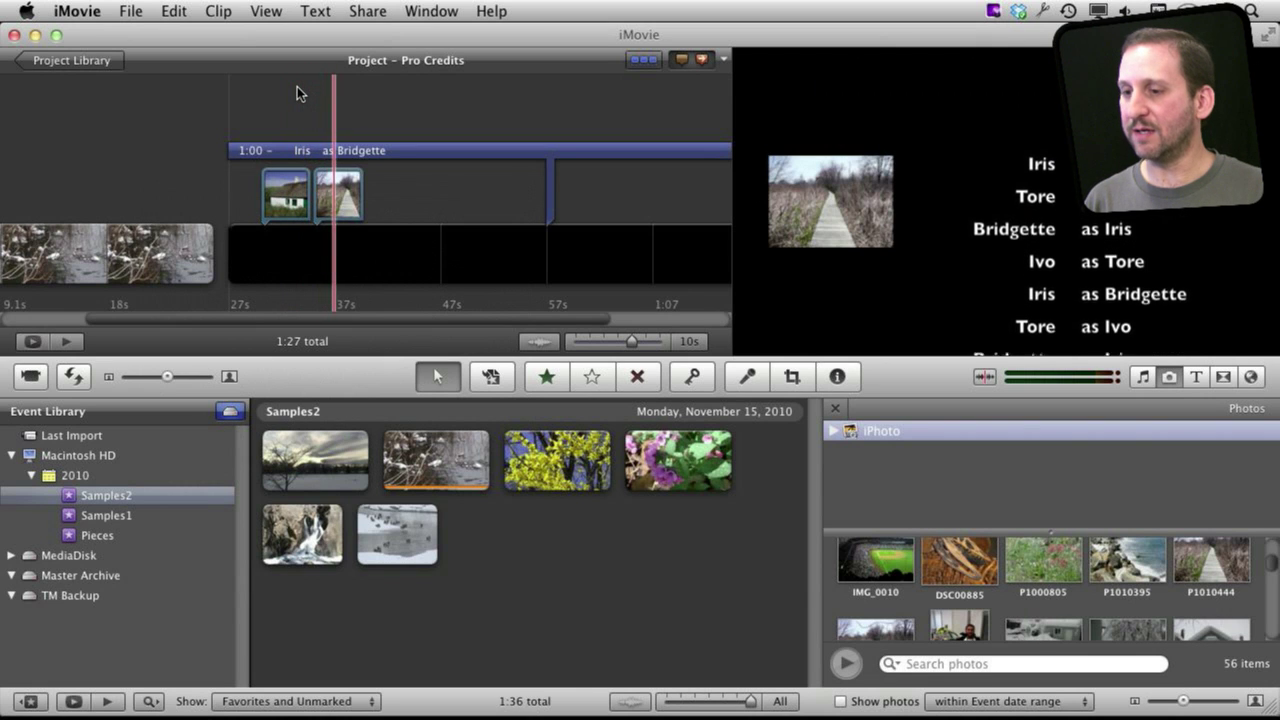
pyautogui.moveTo(282, 198)
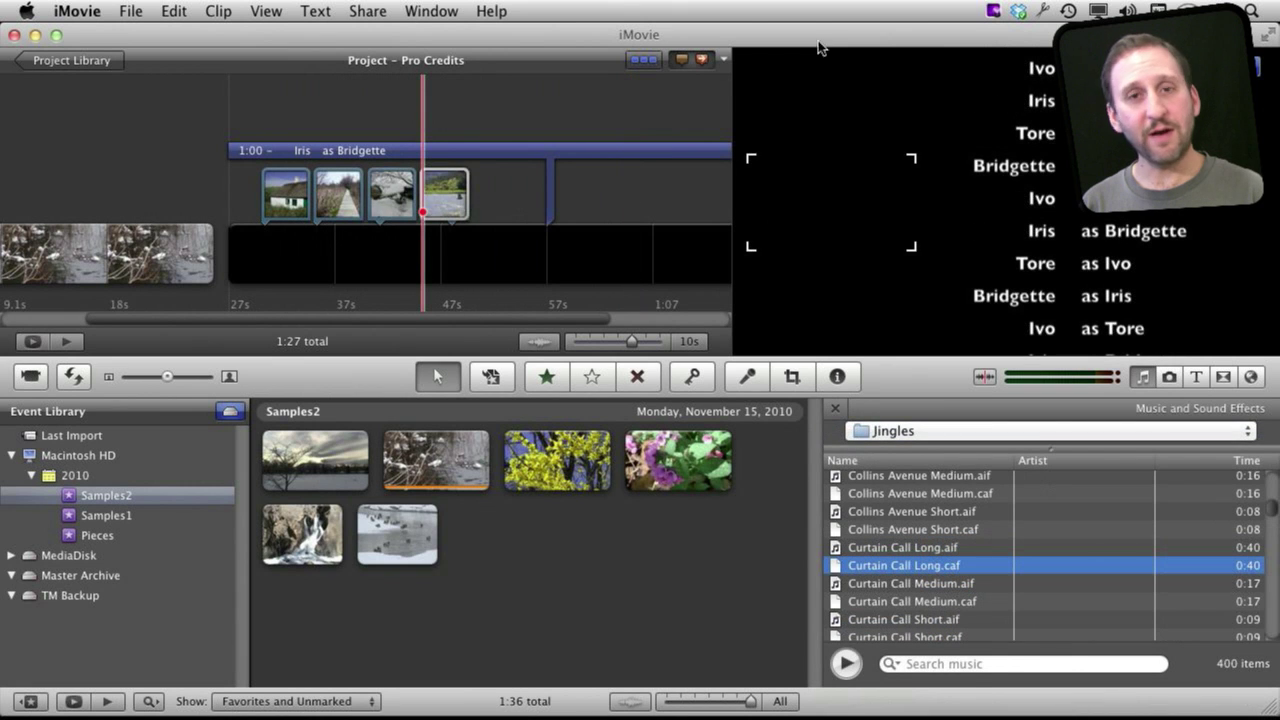
# Place the 40-second Curtain Call Long jingle under the credits and play them back with music.
pyautogui.click(441, 195)
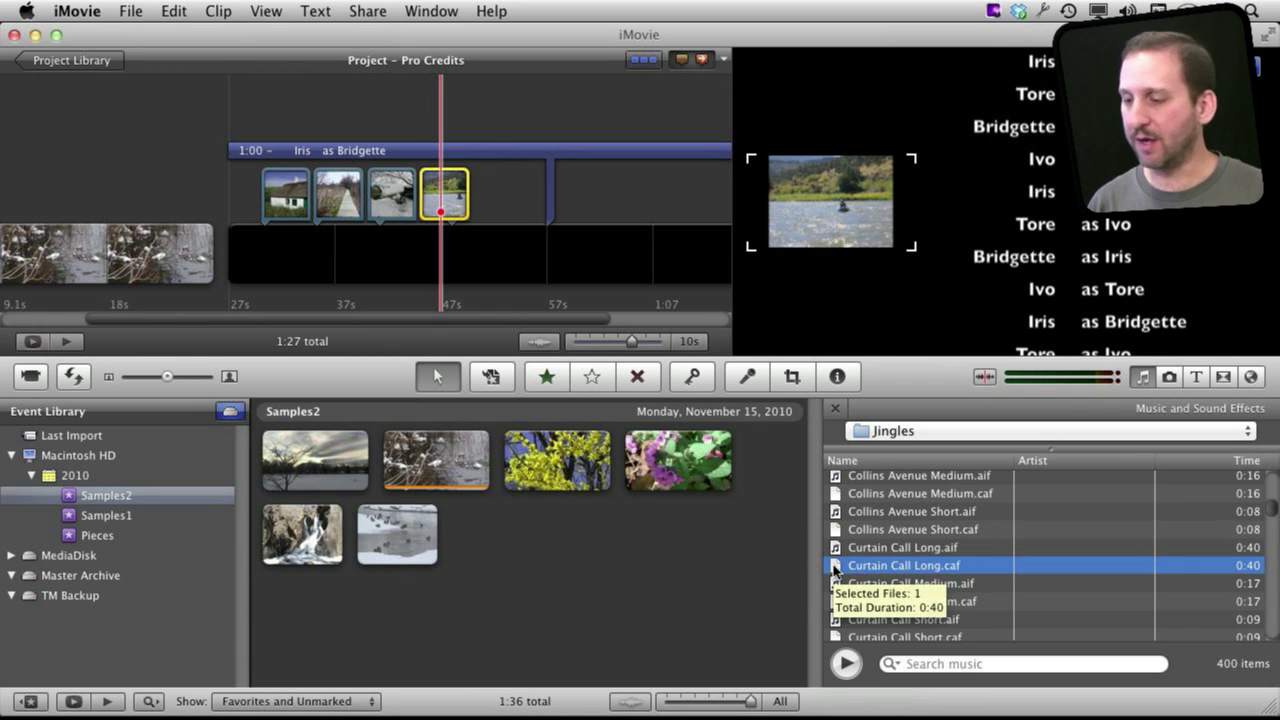
pyautogui.moveTo(835, 567); pyautogui.dragTo(233, 262)
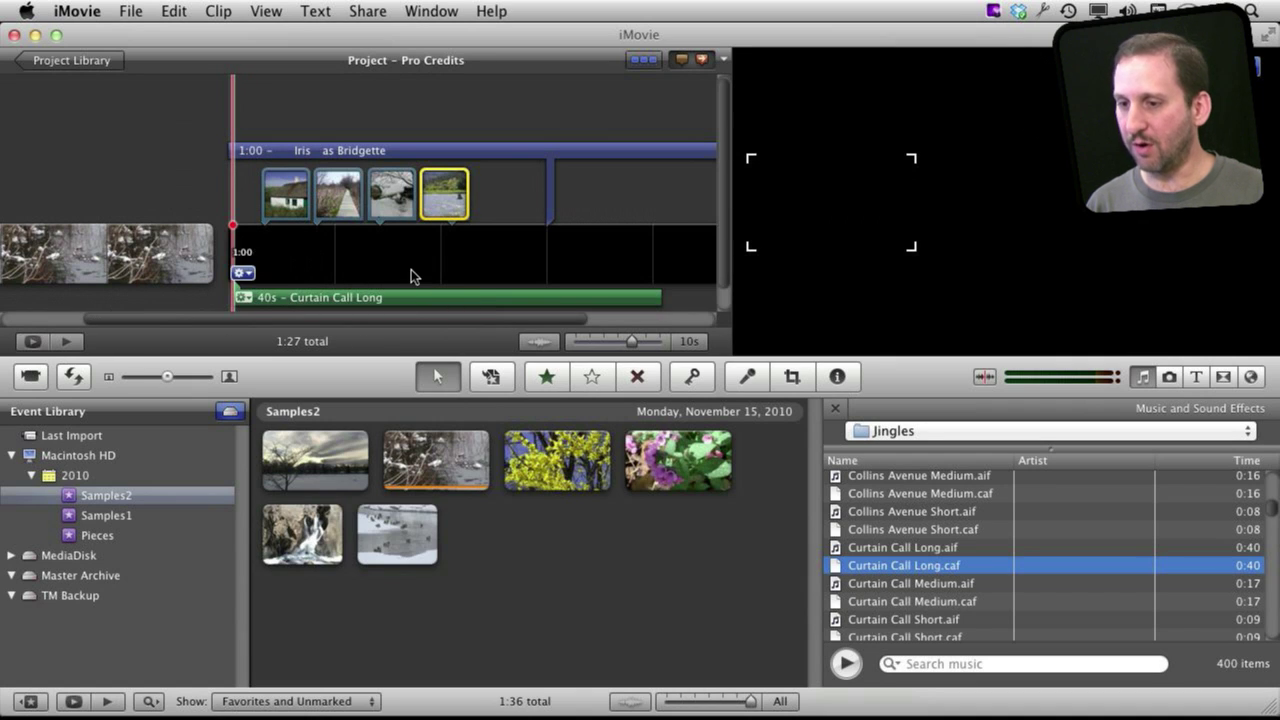
pyautogui.press('space')
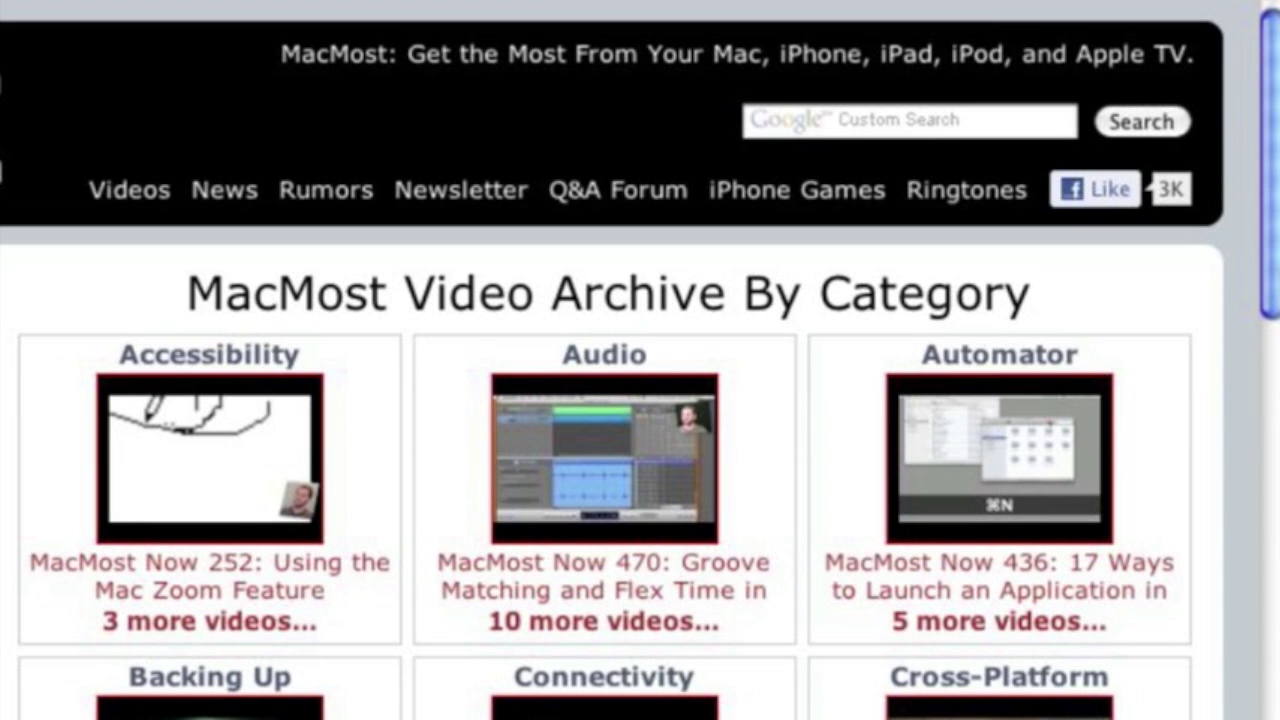
# Scroll the MacMost Video Archive By Category page down to the iMovie category.
pyautogui.scroll(-10, 1268, 271)
pyautogui.scroll(-10, 648, 360)
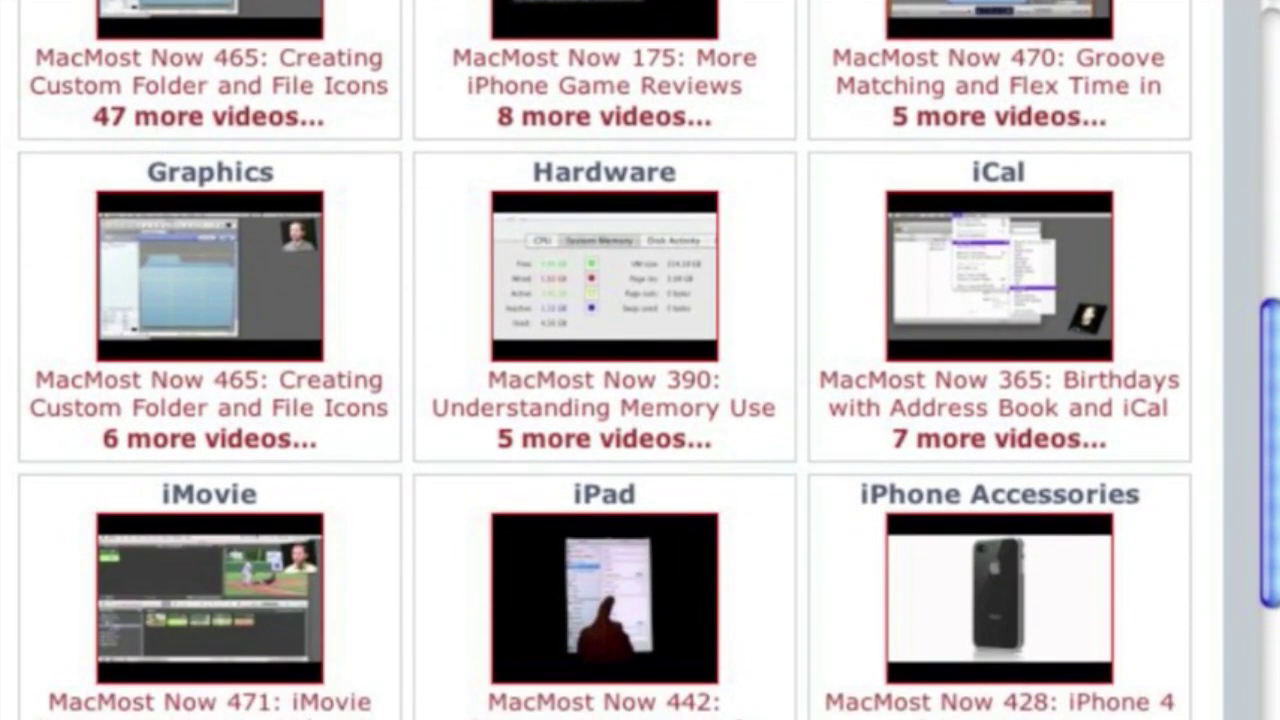